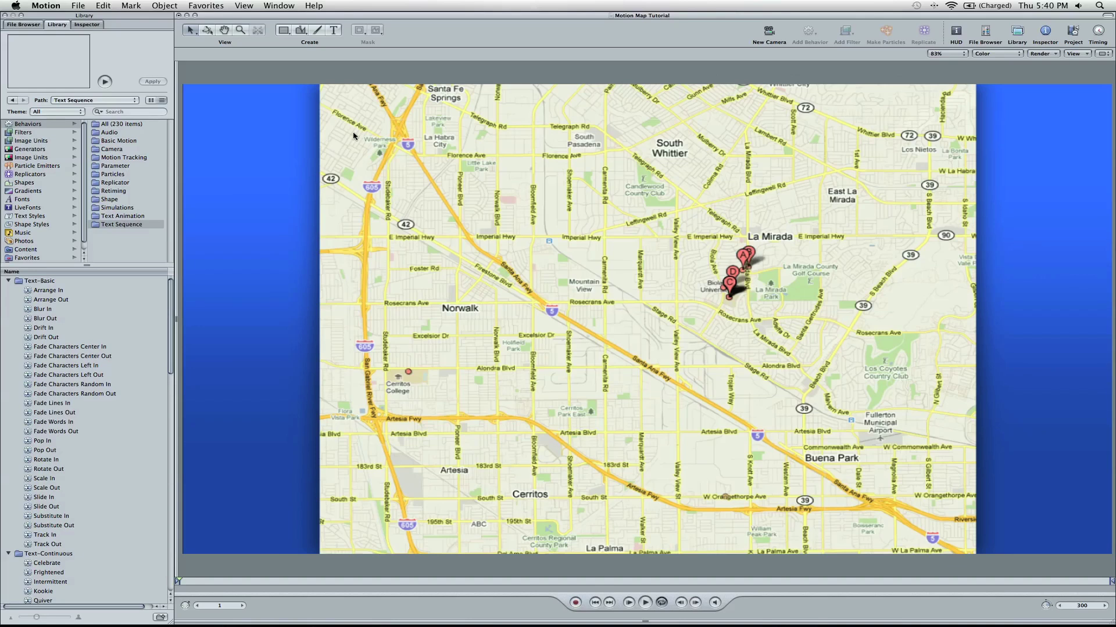
Step: Launch Grab from a Spotlight search for 'grab', then return to the Motion map project
{"action": "left_click", "coordinate": [413, 179]}
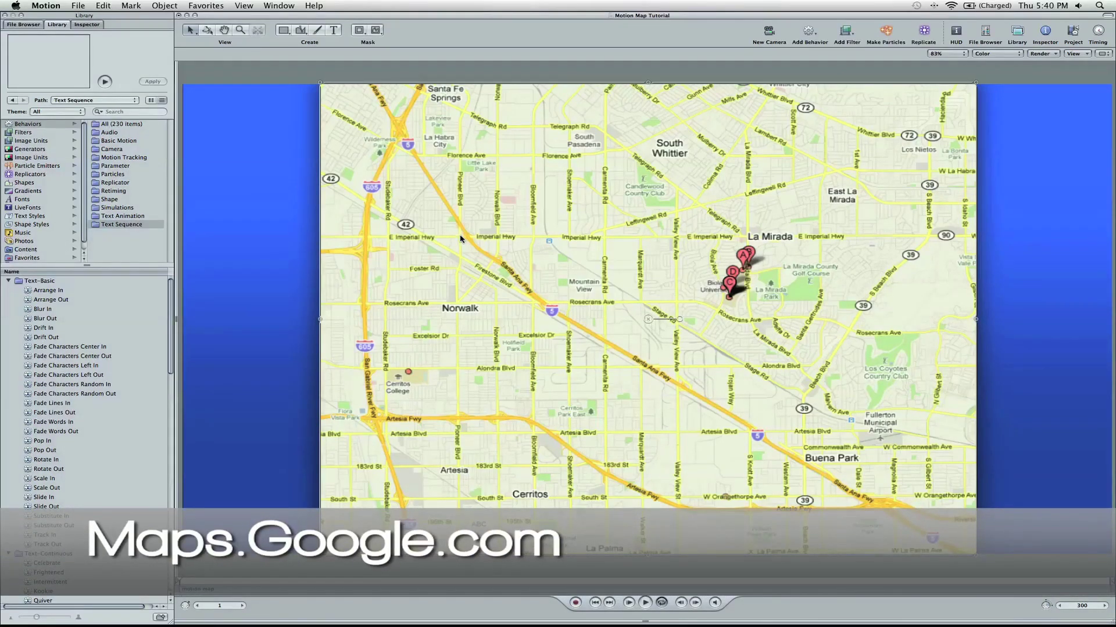
{"action": "key", "text": "super+space"}
{"action": "type", "text": "grab"}
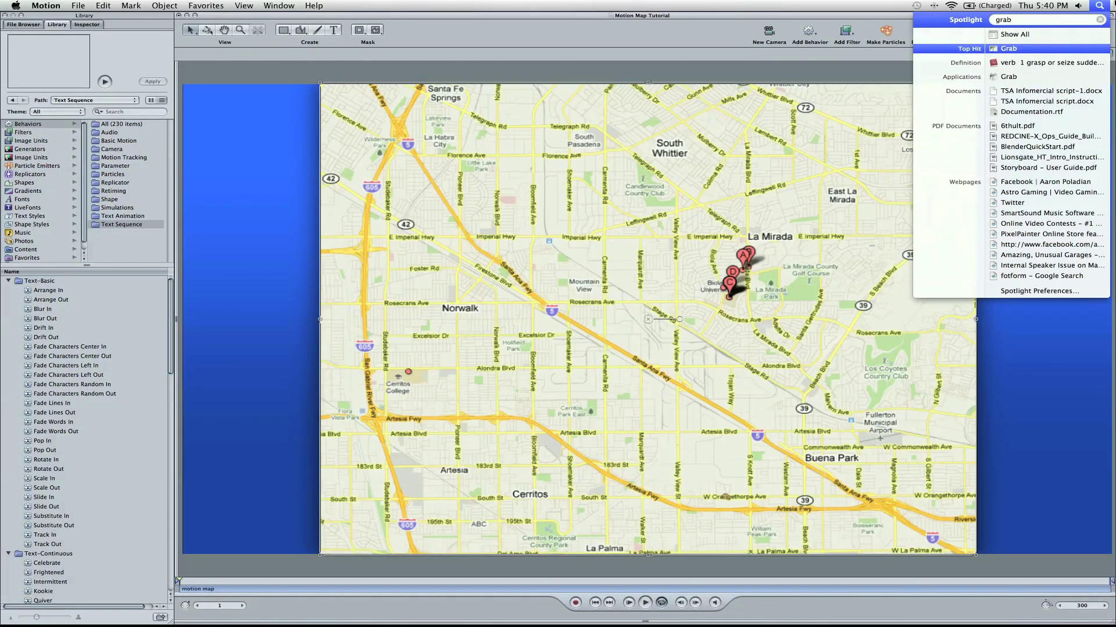
{"action": "key", "text": "Return"}
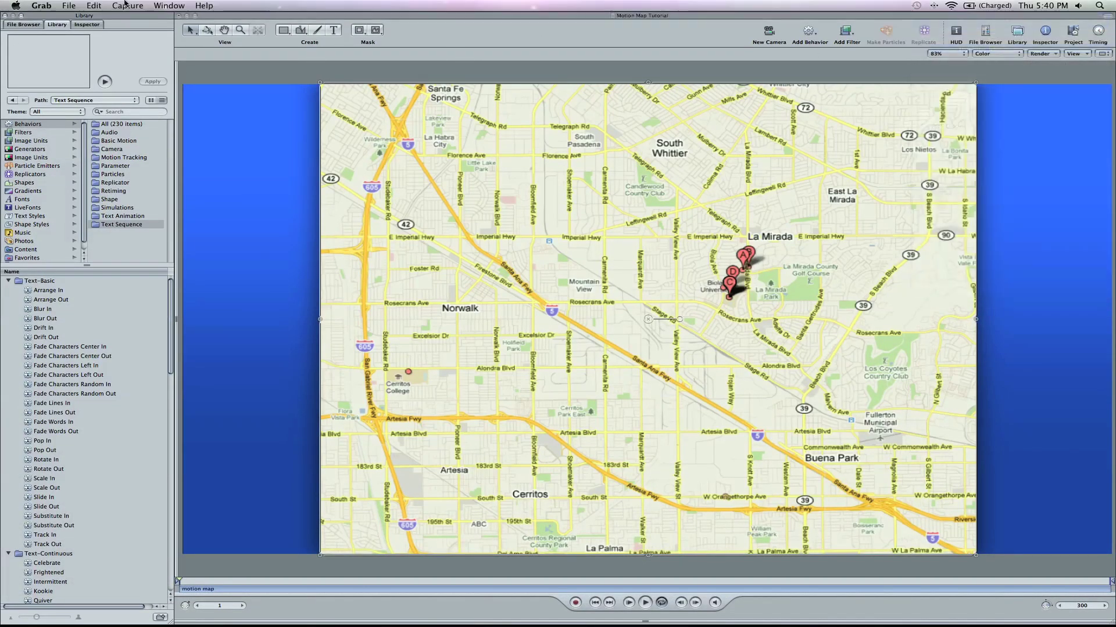
{"action": "left_click", "coordinate": [103, 5]}
{"action": "key", "text": "Escape"}
{"action": "key", "text": "super+space"}
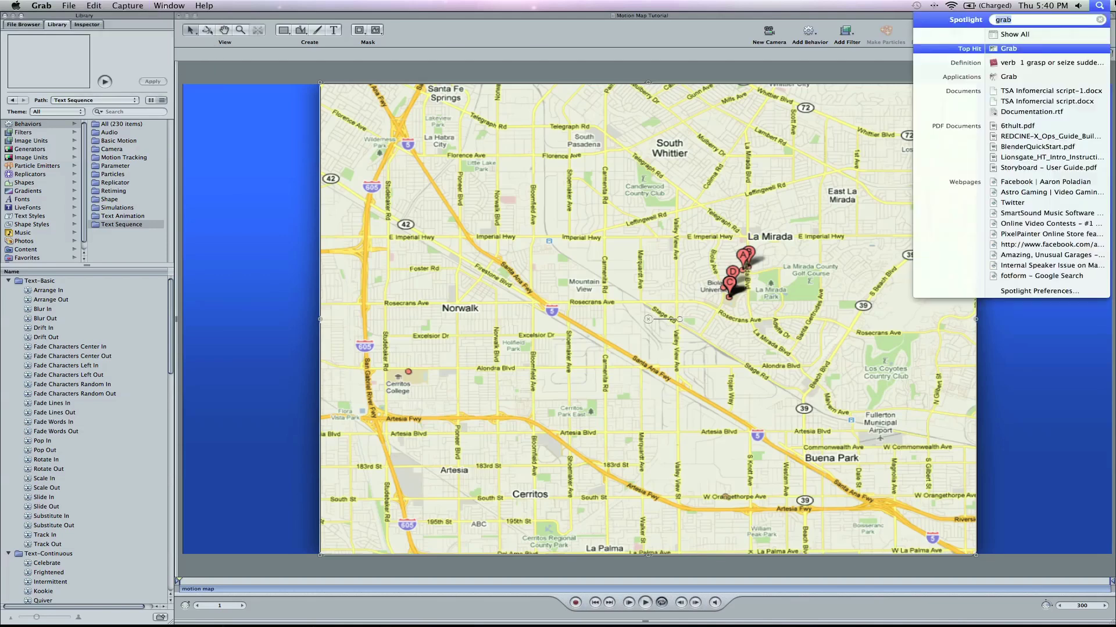
{"action": "key", "text": "Escape"}
Step: With Motion in front and the Layers list showing, switch to the Bezier drawing tool
{"action": "left_click", "coordinate": [1008, 69]}
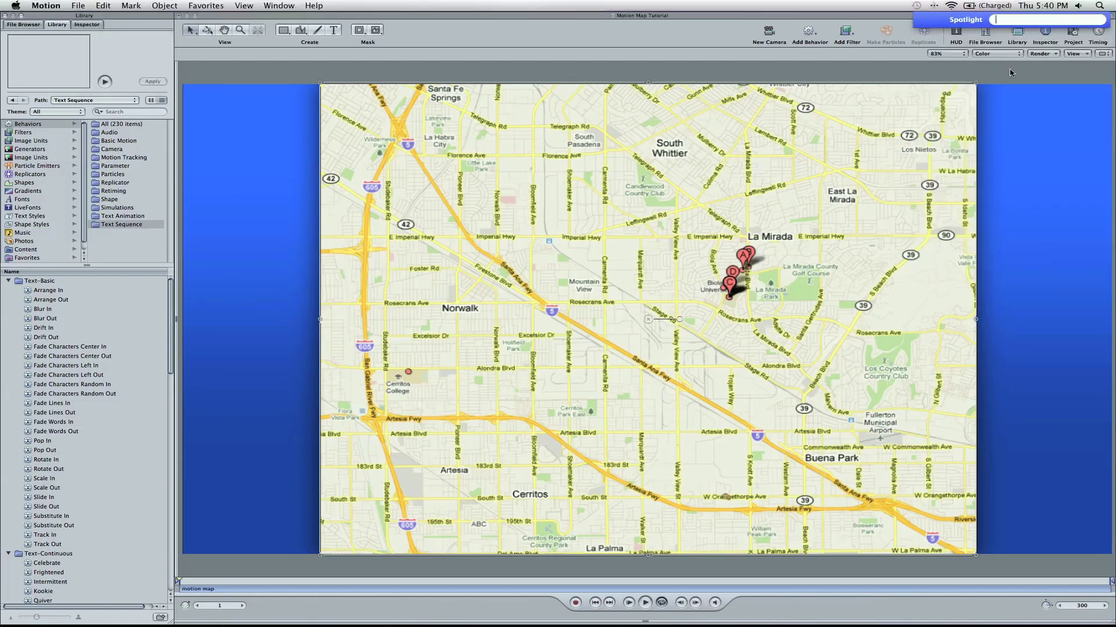
{"action": "left_click", "coordinate": [264, 198]}
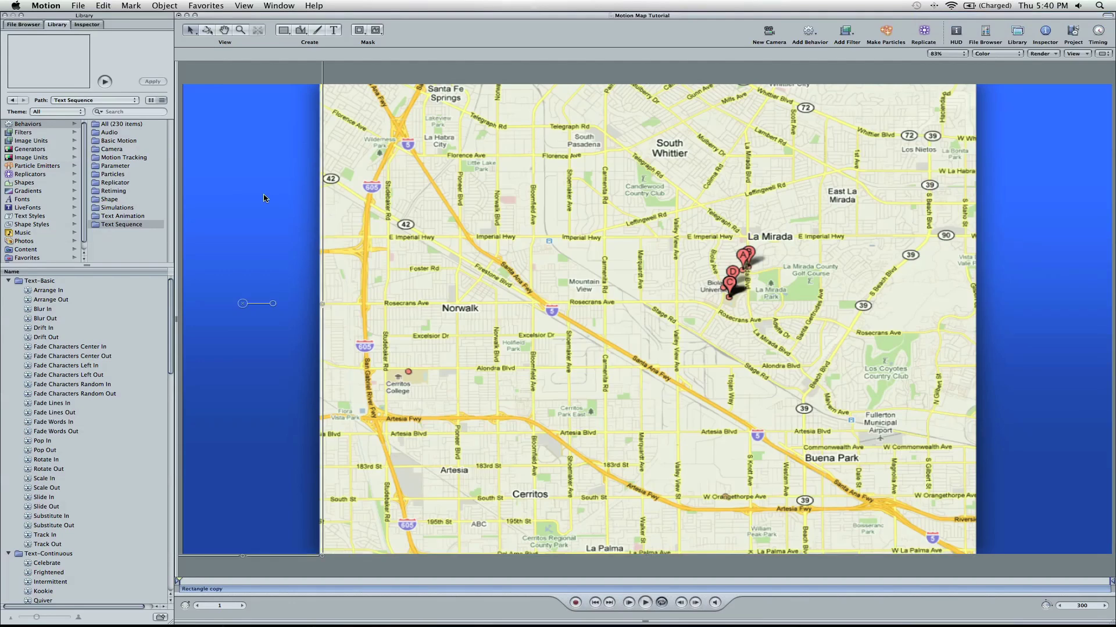
{"action": "key", "text": "F5"}
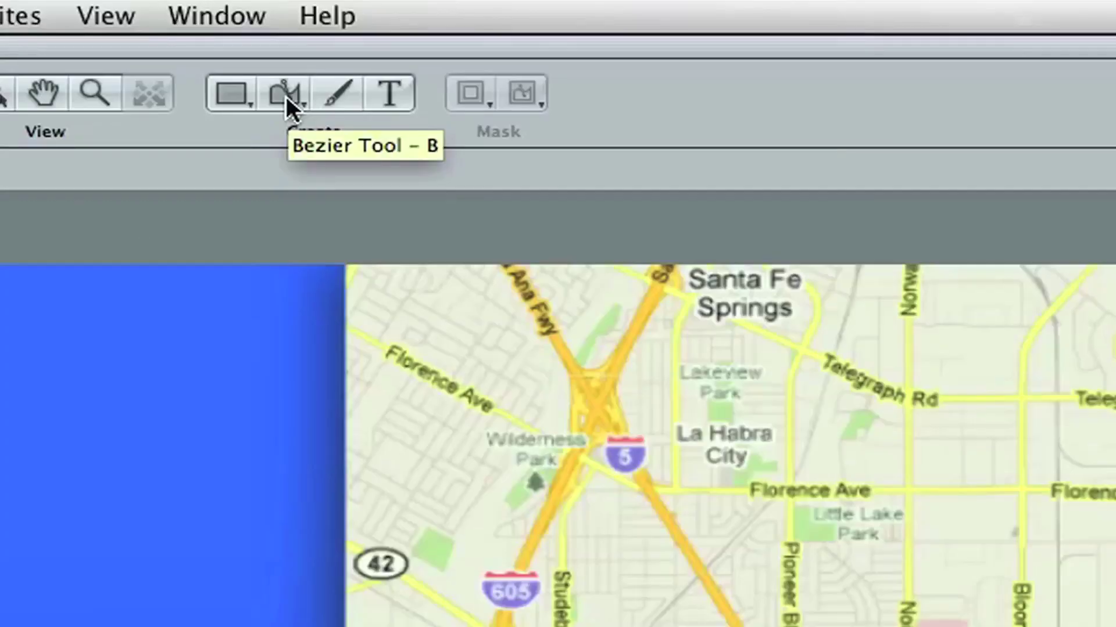
{"action": "left_click", "coordinate": [286, 96]}
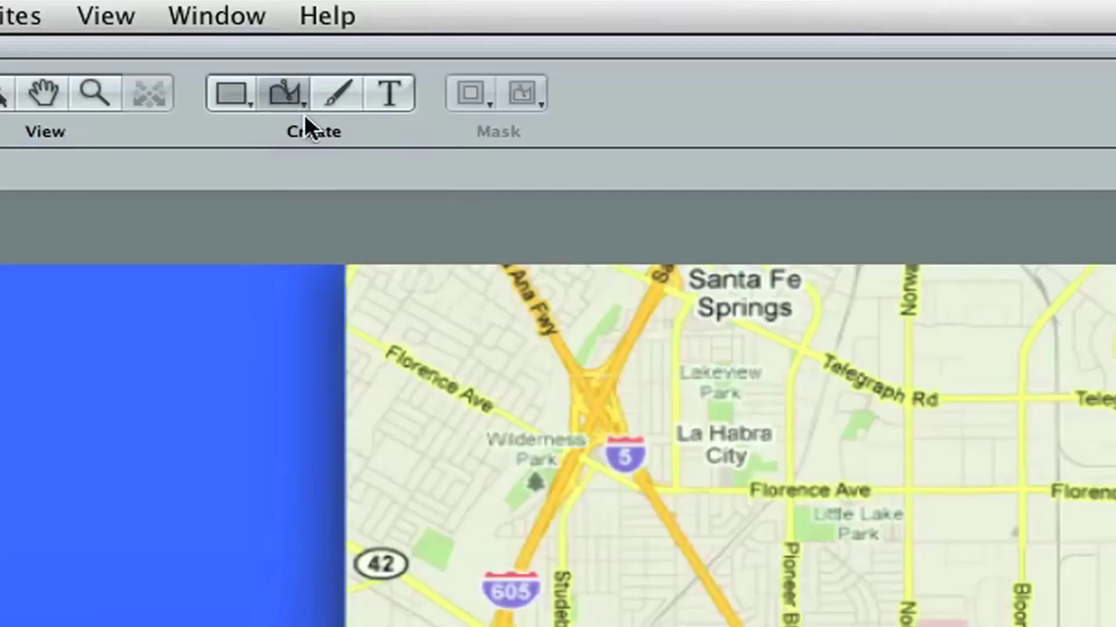
Step: Trace the route from Florence Ave's west end along I-605 and Santa Ana Fwy to Rosecrans Ave
{"action": "left_click", "coordinate": [387, 352]}
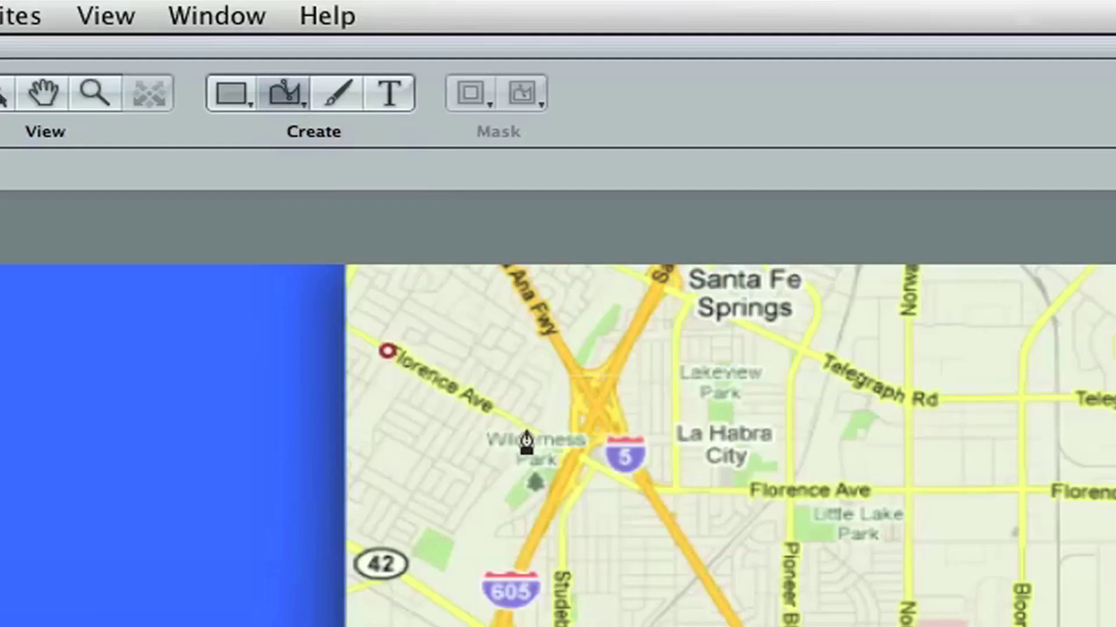
{"action": "left_click", "coordinate": [571, 452]}
{"action": "left_click", "coordinate": [602, 434]}
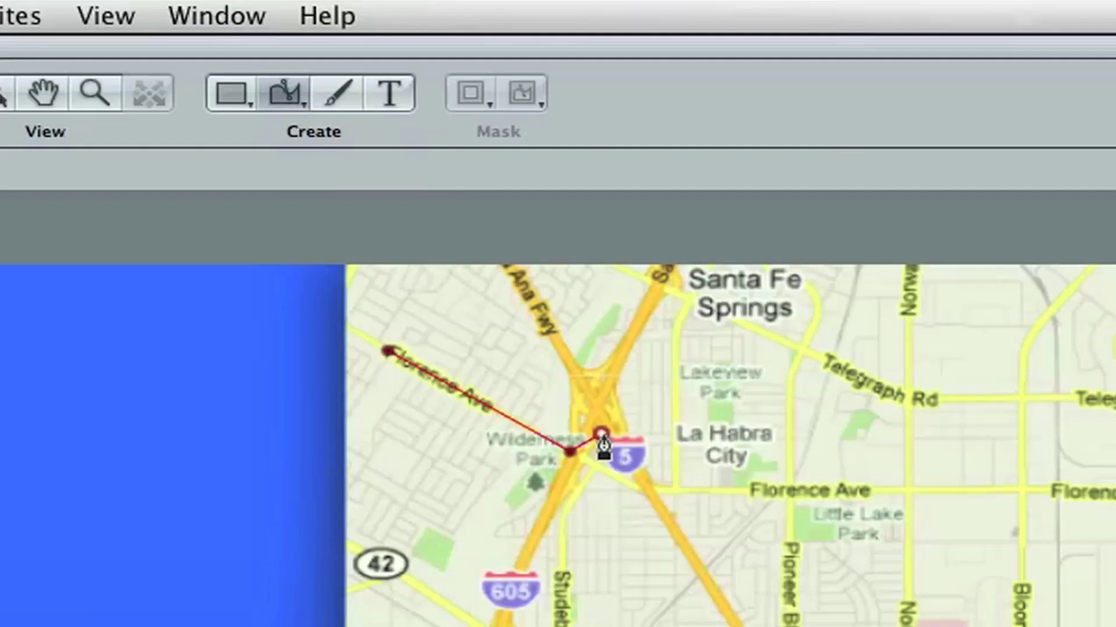
{"action": "left_click", "coordinate": [622, 453]}
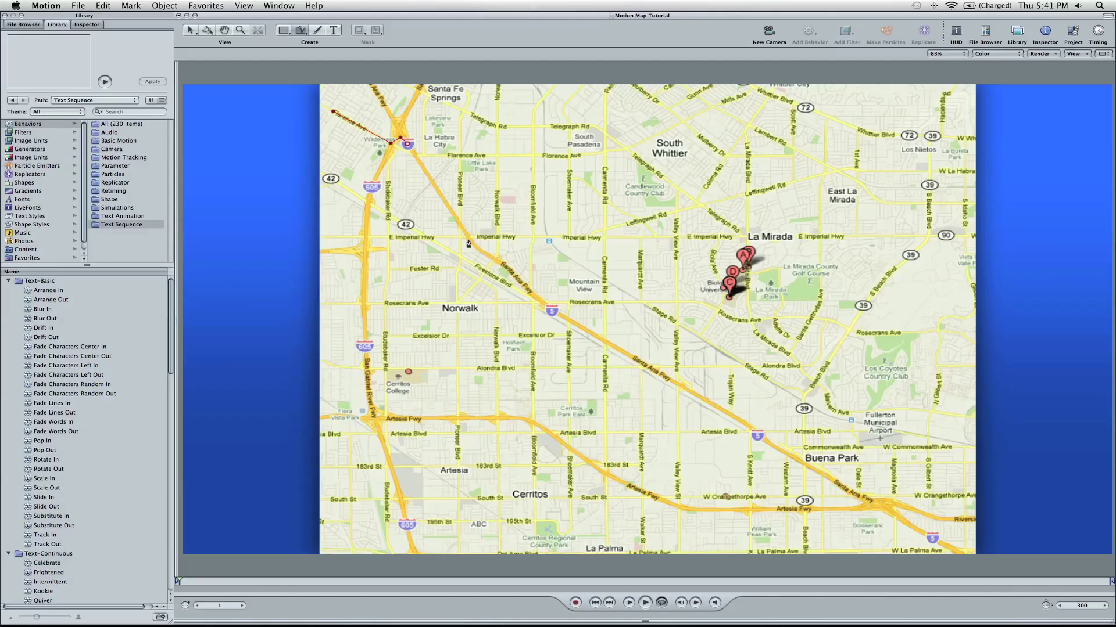
{"action": "left_click", "coordinate": [464, 232]}
{"action": "left_click", "coordinate": [473, 243]}
{"action": "left_click", "coordinate": [497, 262]}
{"action": "left_click", "coordinate": [517, 276]}
{"action": "left_click", "coordinate": [542, 303]}
Step: Continue the path east along Rosecrans Ave and north up Biola Ave to the markers
{"action": "left_click", "coordinate": [665, 303]}
{"action": "left_click", "coordinate": [699, 302]}
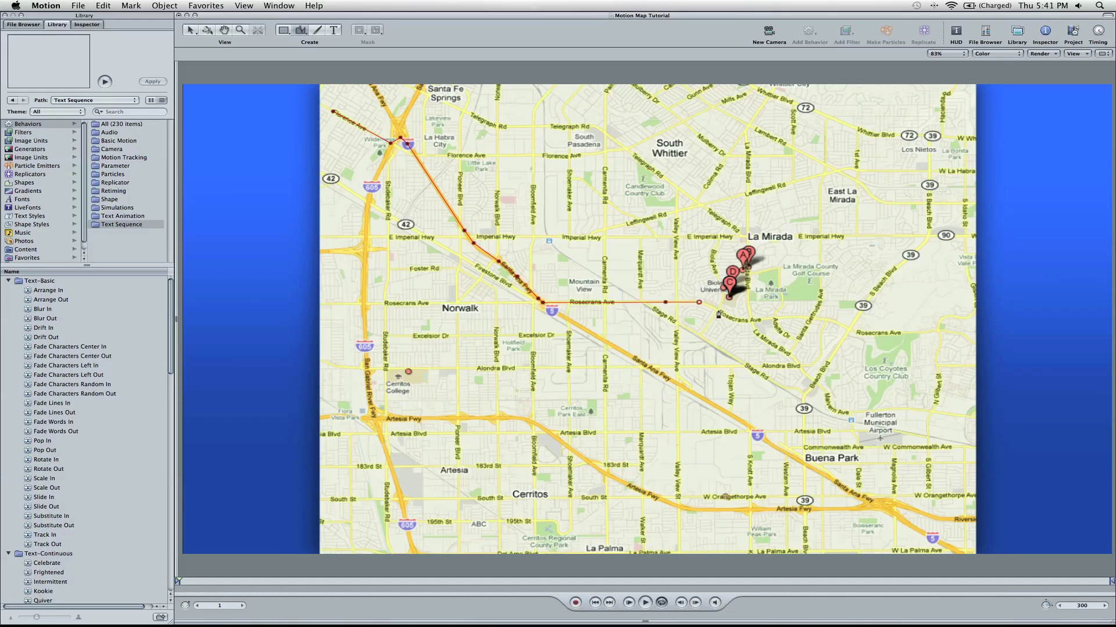
{"action": "left_click", "coordinate": [718, 312]}
{"action": "left_click", "coordinate": [741, 320]}
{"action": "left_click", "coordinate": [749, 306]}
{"action": "left_click", "coordinate": [746, 278]}
{"action": "left_click", "coordinate": [955, 32]}
Step: Enable the route path's outline, disable its fill, and close the path
{"action": "left_click_drag", "start_coordinate": [544, 19], "coordinate": [588, 67]}
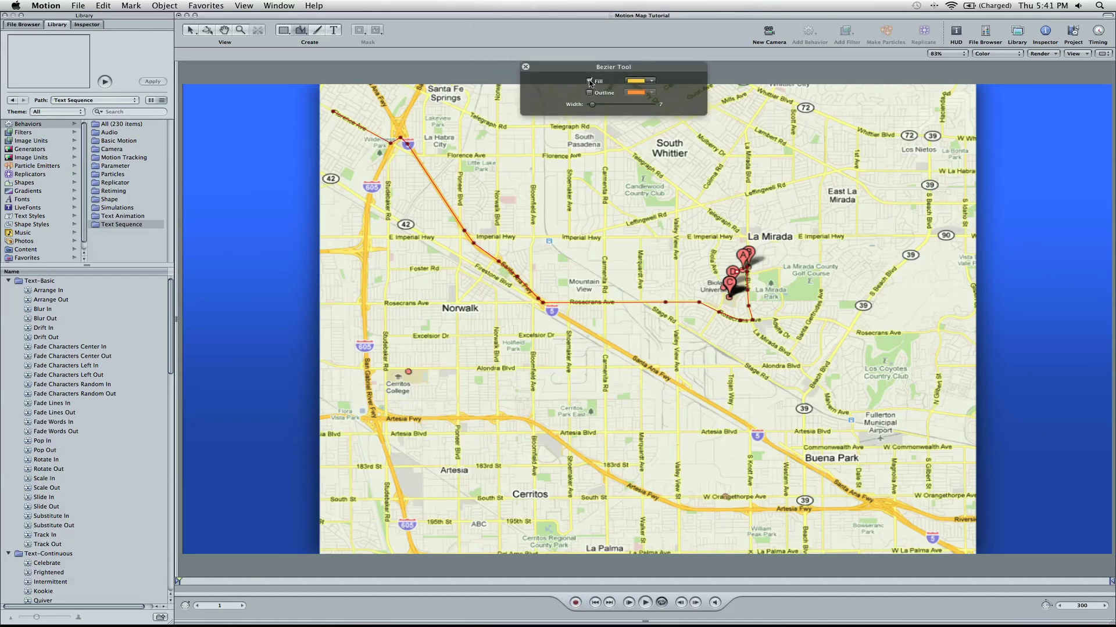
{"action": "left_click", "coordinate": [589, 93]}
{"action": "left_click", "coordinate": [589, 81]}
{"action": "key", "text": "F5"}
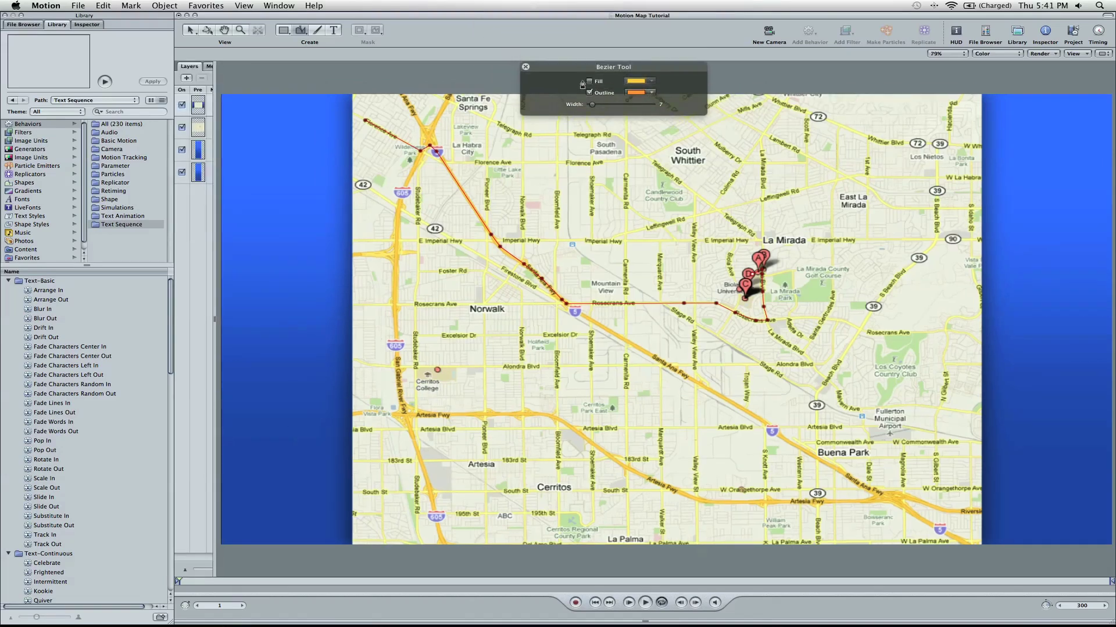
{"action": "key", "text": "shift+z"}
Step: Set the route line's width to 14 and colour it red
{"action": "left_click", "coordinate": [313, 123]}
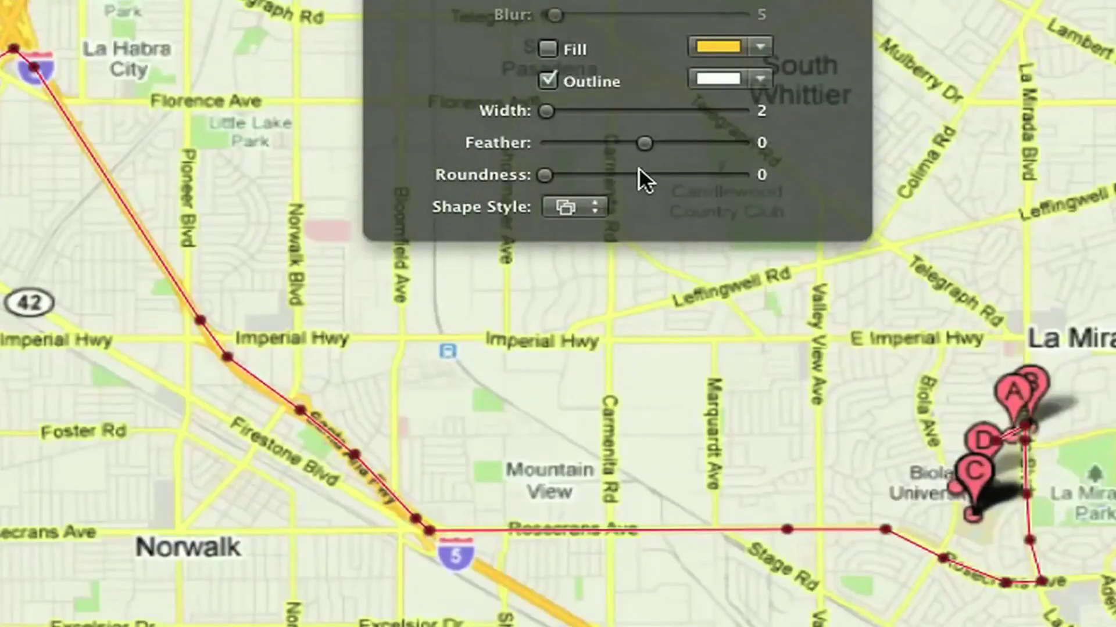
{"action": "mouse_move", "coordinate": [545, 112]}
{"action": "left_mouse_down"}
{"action": "mouse_move", "coordinate": [709, 113]}
{"action": "mouse_move", "coordinate": [561, 114]}
{"action": "left_mouse_up"}
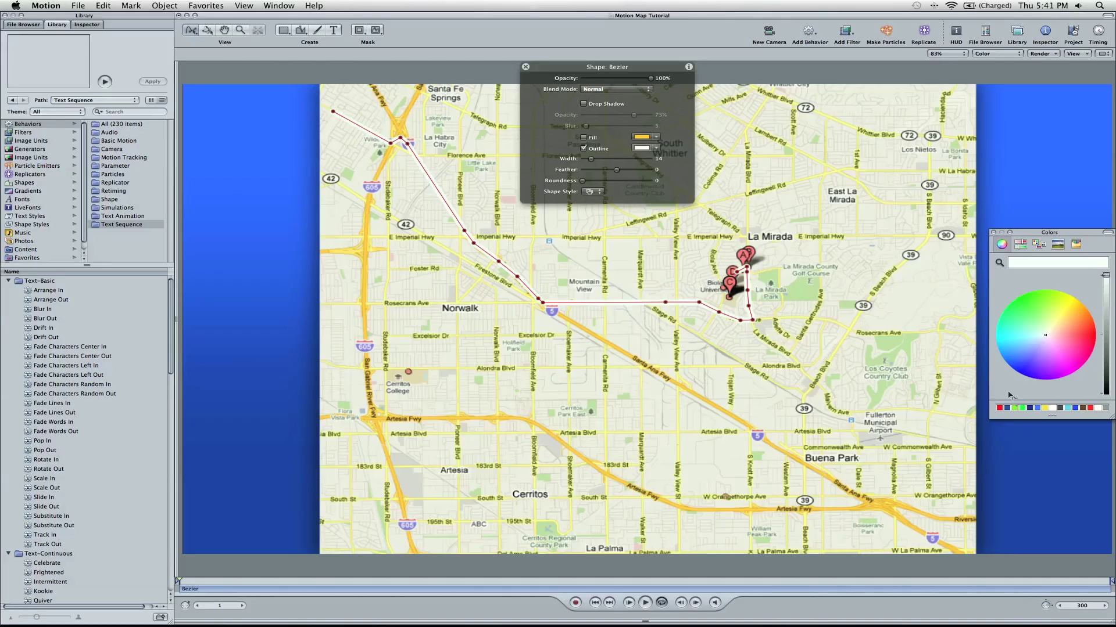
{"action": "left_click", "coordinate": [999, 408]}
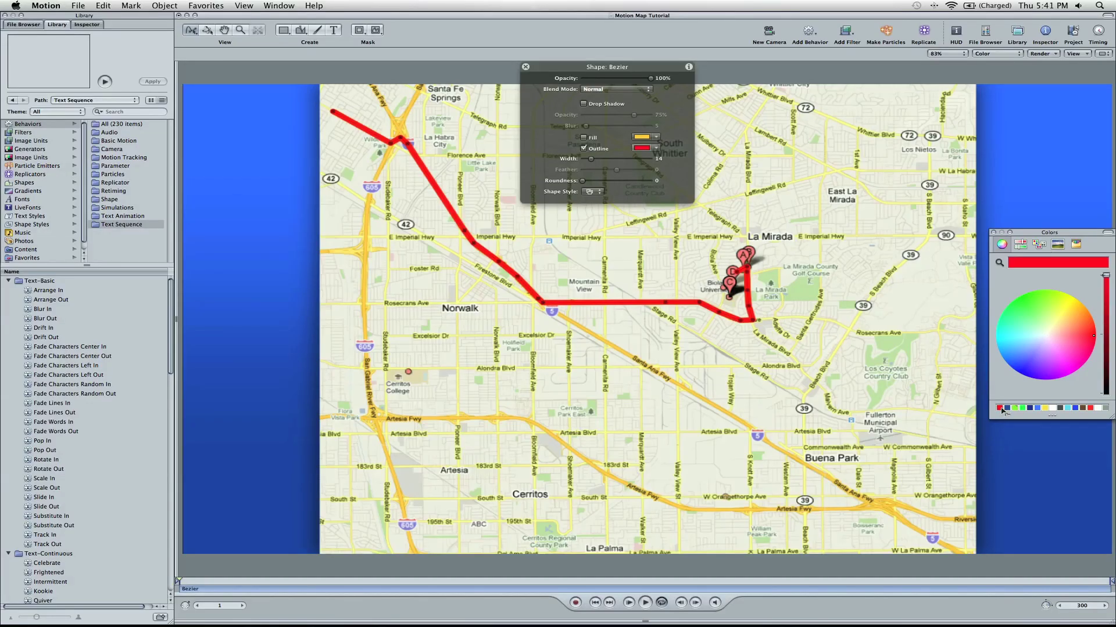
{"action": "left_click", "coordinate": [993, 232]}
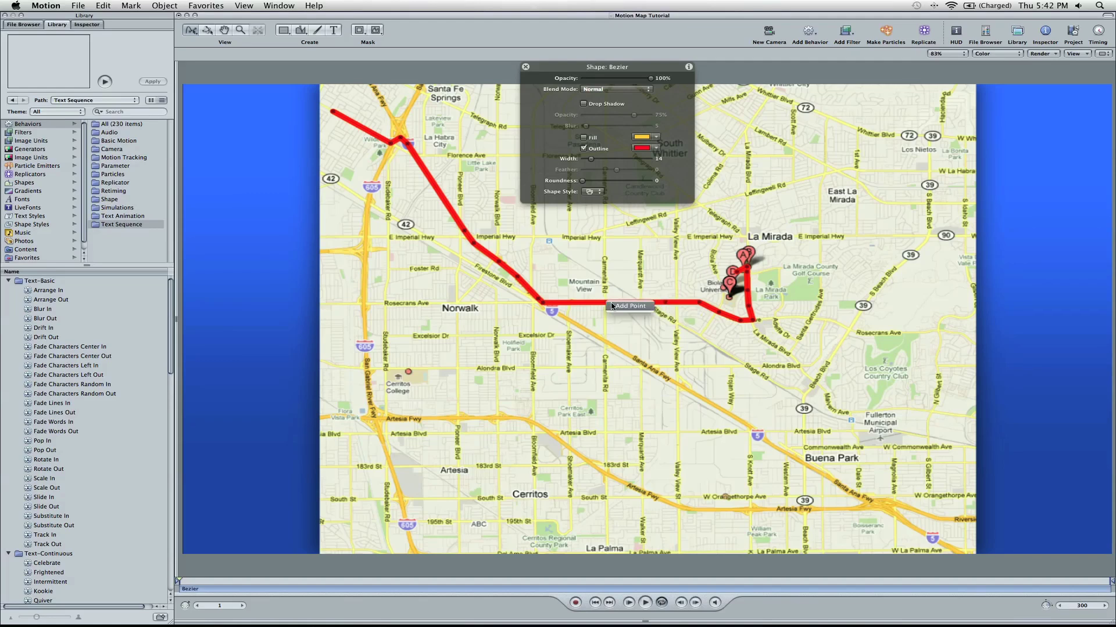
{"action": "left_click", "coordinate": [189, 33]}
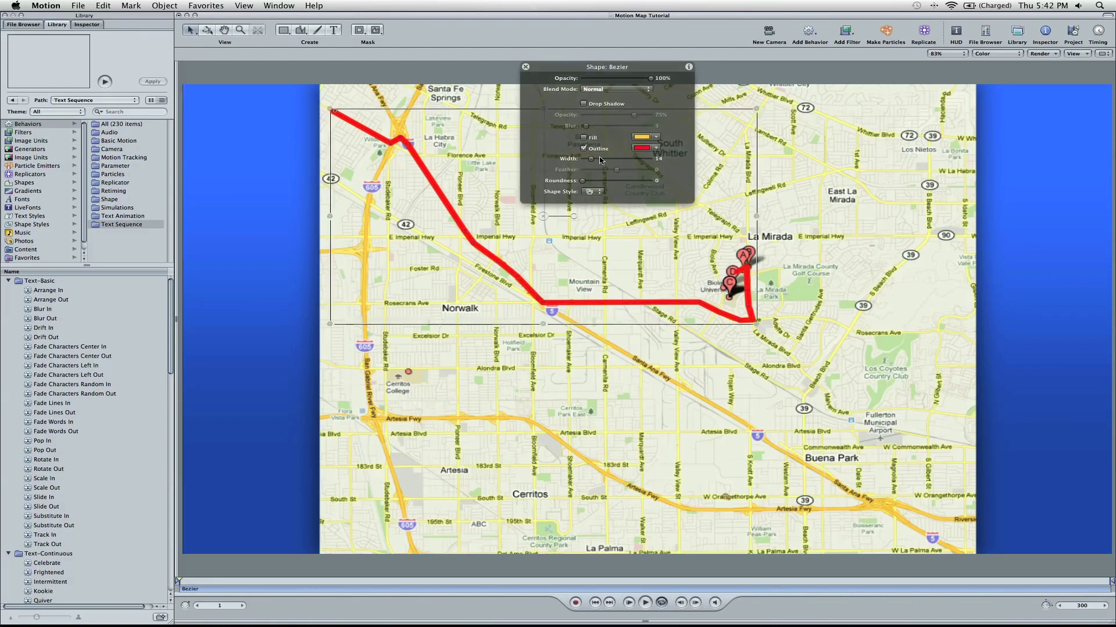
Step: Slightly thin the route line, lower its opacity, and add a drop shadow at 41% opacity
{"action": "left_click_drag", "start_coordinate": [591, 160], "coordinate": [589, 161]}
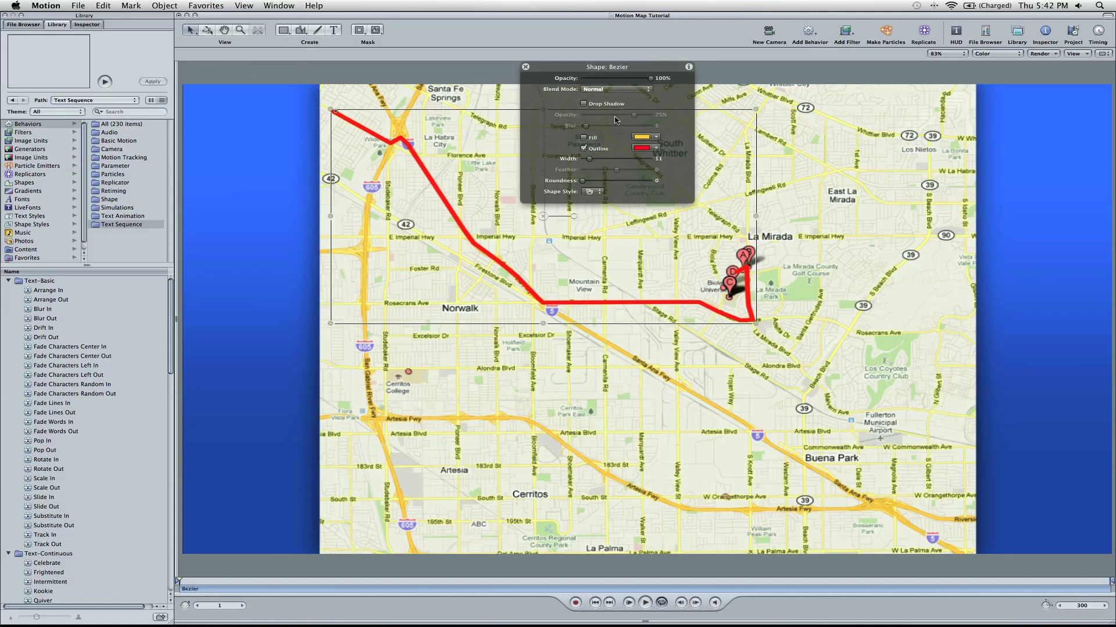
{"action": "mouse_move", "coordinate": [639, 78]}
{"action": "left_mouse_down"}
{"action": "mouse_move", "coordinate": [630, 80]}
{"action": "mouse_move", "coordinate": [640, 80]}
{"action": "left_mouse_up"}
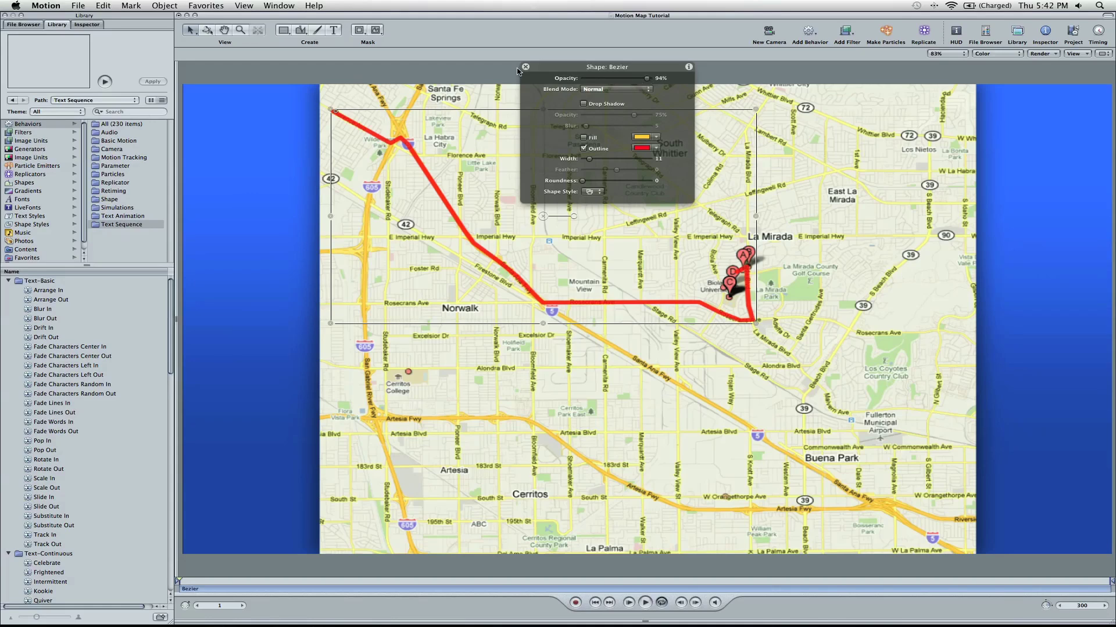
{"action": "left_click", "coordinate": [584, 104]}
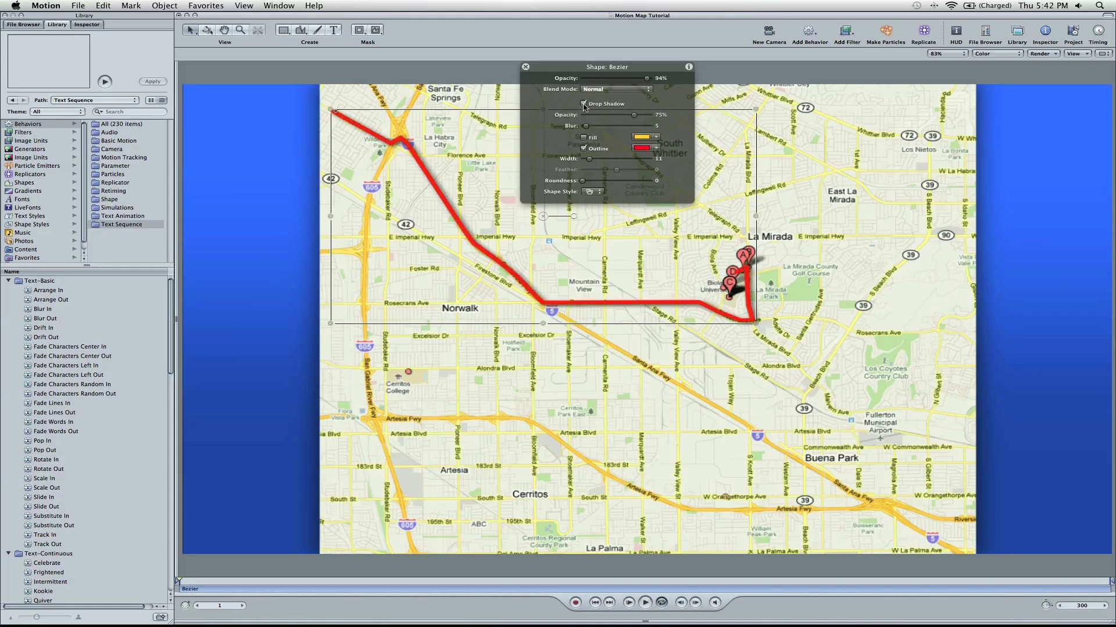
{"action": "left_click_drag", "start_coordinate": [633, 115], "coordinate": [612, 116]}
Step: Darken the route's red outline colour, close the shape settings and deselect the line
{"action": "left_click", "coordinate": [642, 149]}
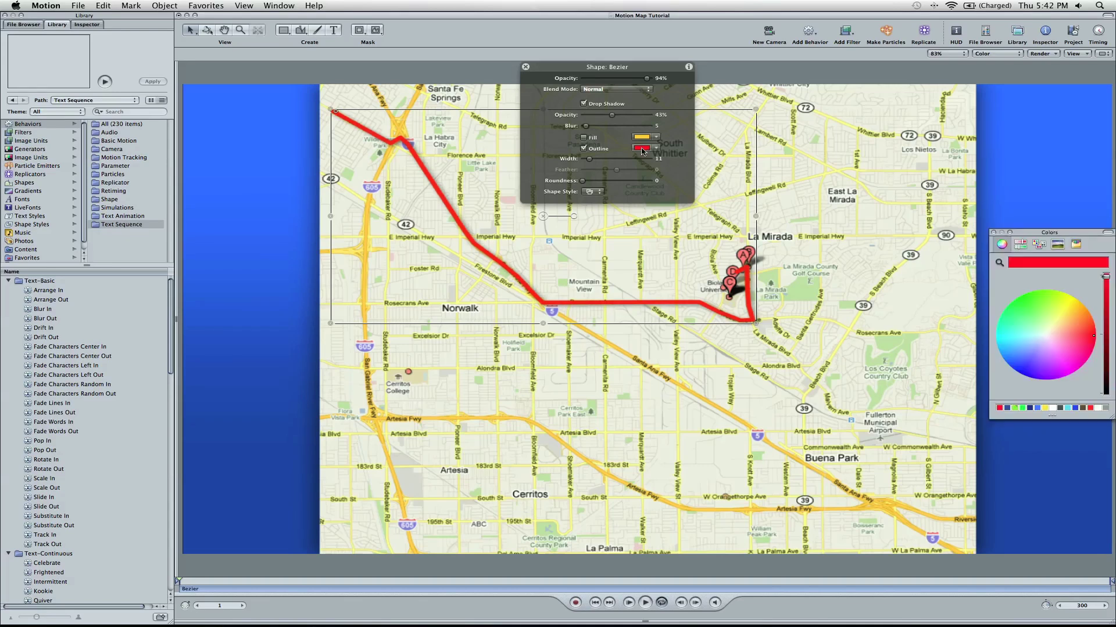
{"action": "left_click", "coordinate": [1107, 306]}
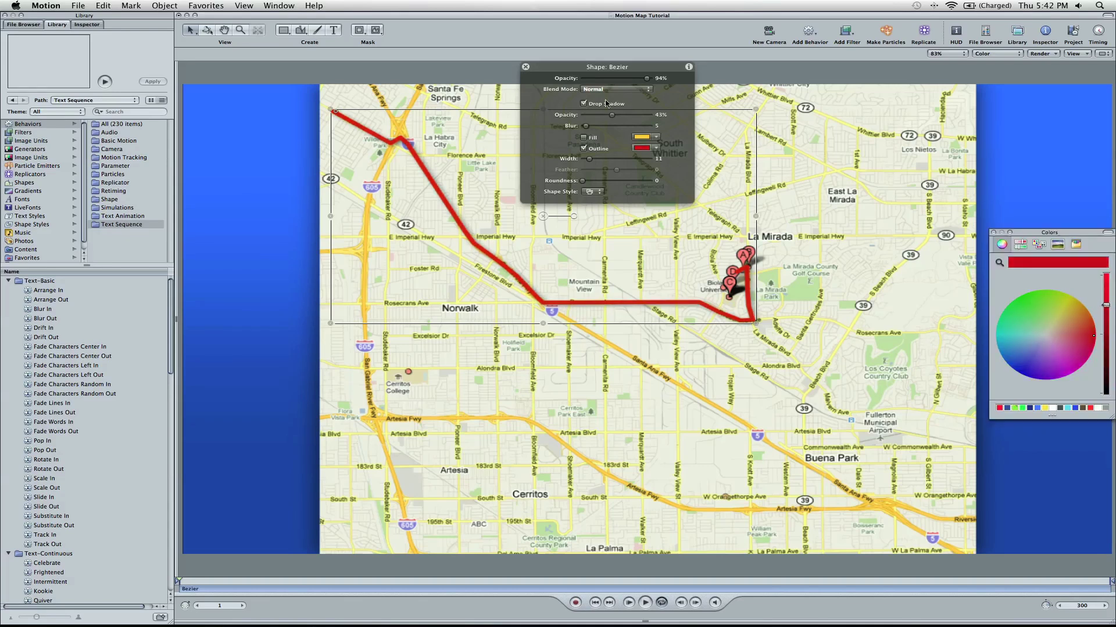
{"action": "left_click", "coordinate": [526, 68]}
{"action": "left_click", "coordinate": [477, 72]}
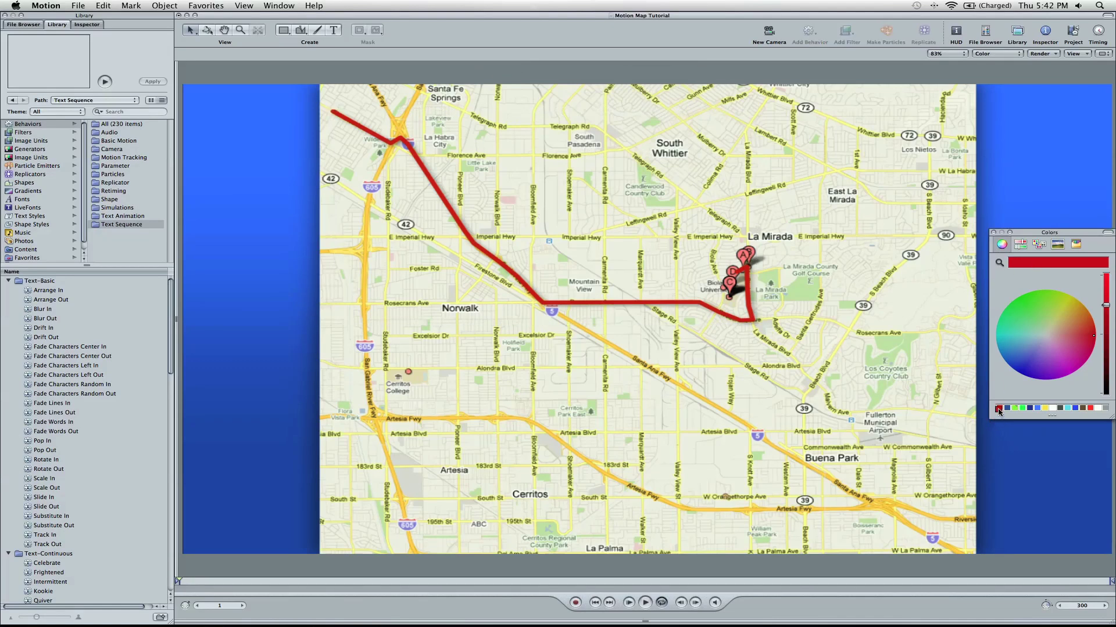
{"action": "key", "text": "t"}
{"action": "left_click_drag", "start_coordinate": [370, 585], "coordinate": [178, 580]}
Step: Keyframe the route's Last Point Offset from 0% at frame 1 to 100% at frame 75
{"action": "key", "text": "super+4"}
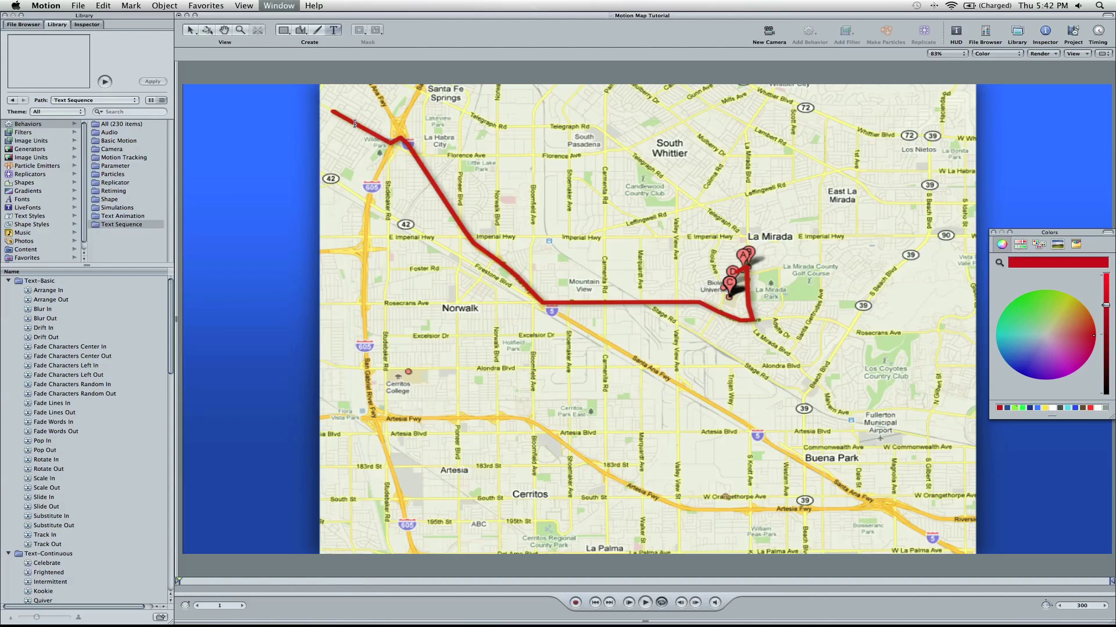
{"action": "left_click", "coordinate": [321, 135]}
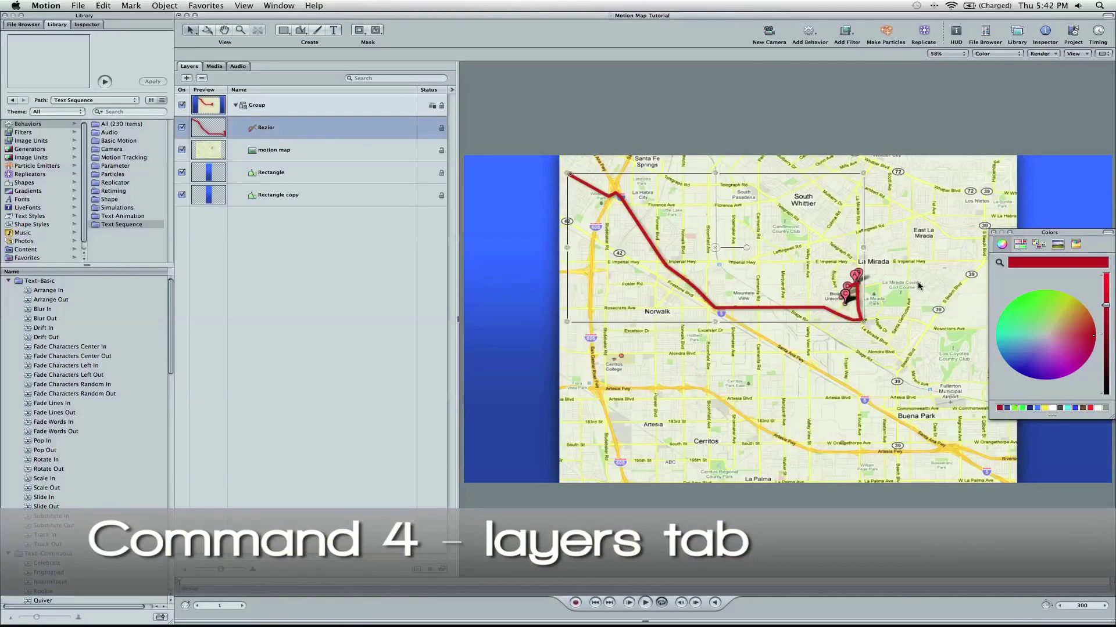
{"action": "key", "text": "super+shift+c"}
{"action": "left_click", "coordinate": [87, 25]}
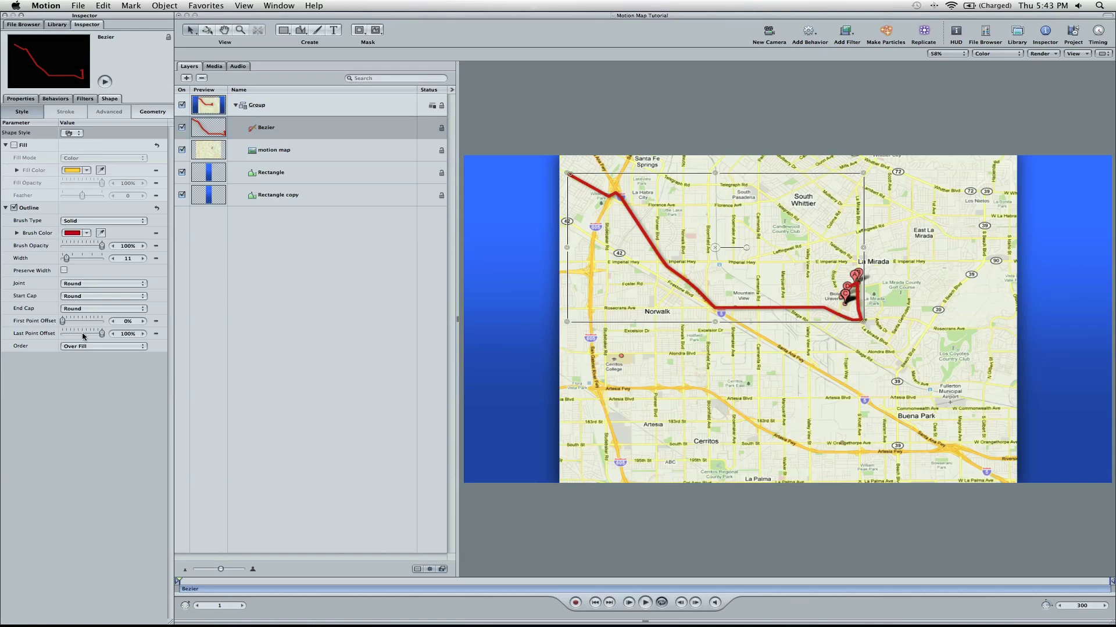
{"action": "left_click_drag", "start_coordinate": [83, 335], "coordinate": [48, 335]}
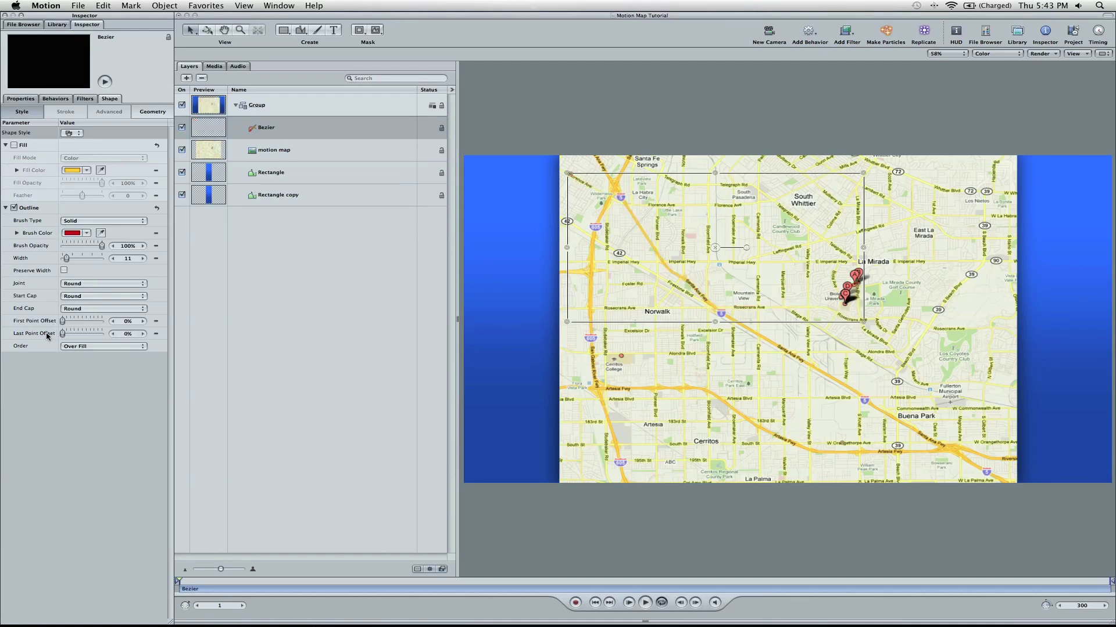
{"action": "left_click", "coordinate": [575, 602]}
{"action": "left_click_drag", "start_coordinate": [440, 585], "coordinate": [410, 584]}
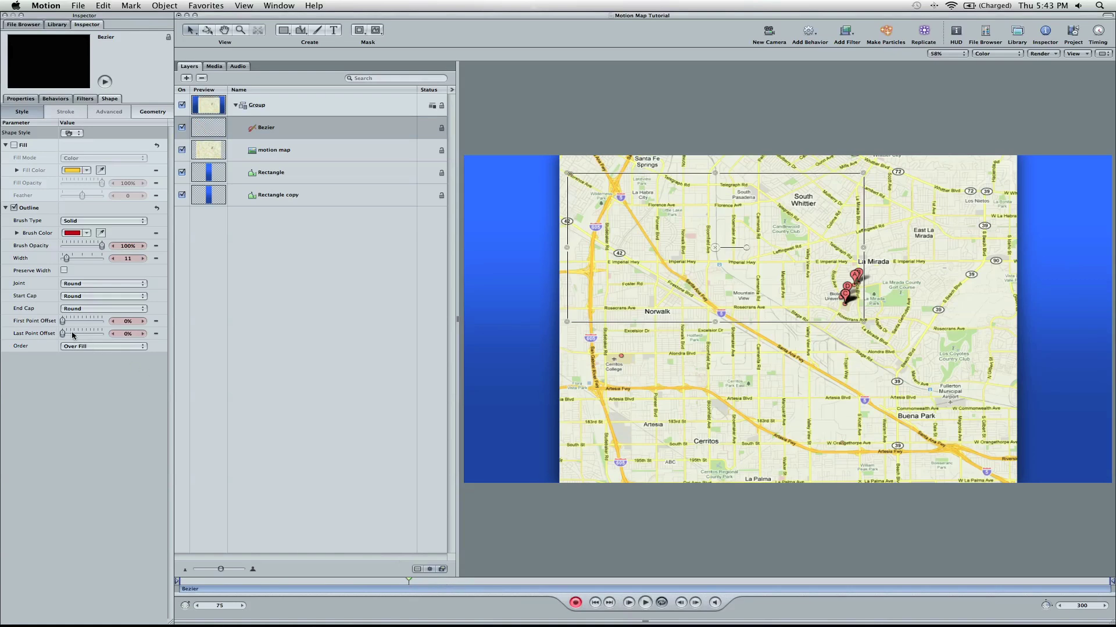
{"action": "left_click_drag", "start_coordinate": [62, 334], "coordinate": [103, 334]}
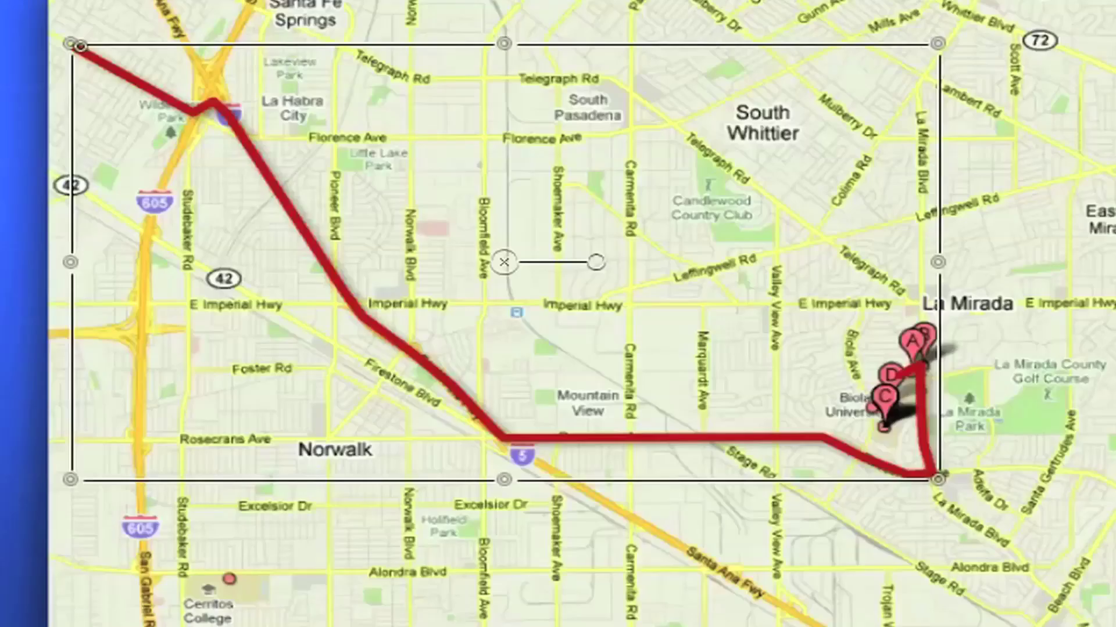
Step: Play the route animation to frame 106, then close Layers and return to frame 11
{"action": "key", "text": "space"}
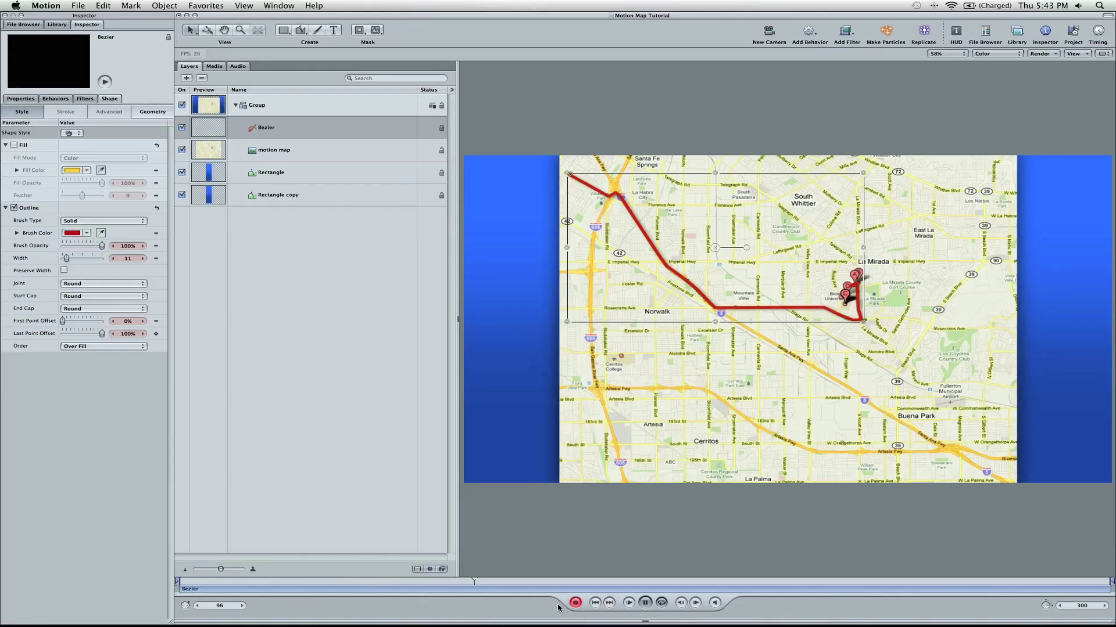
{"action": "key", "text": "space"}
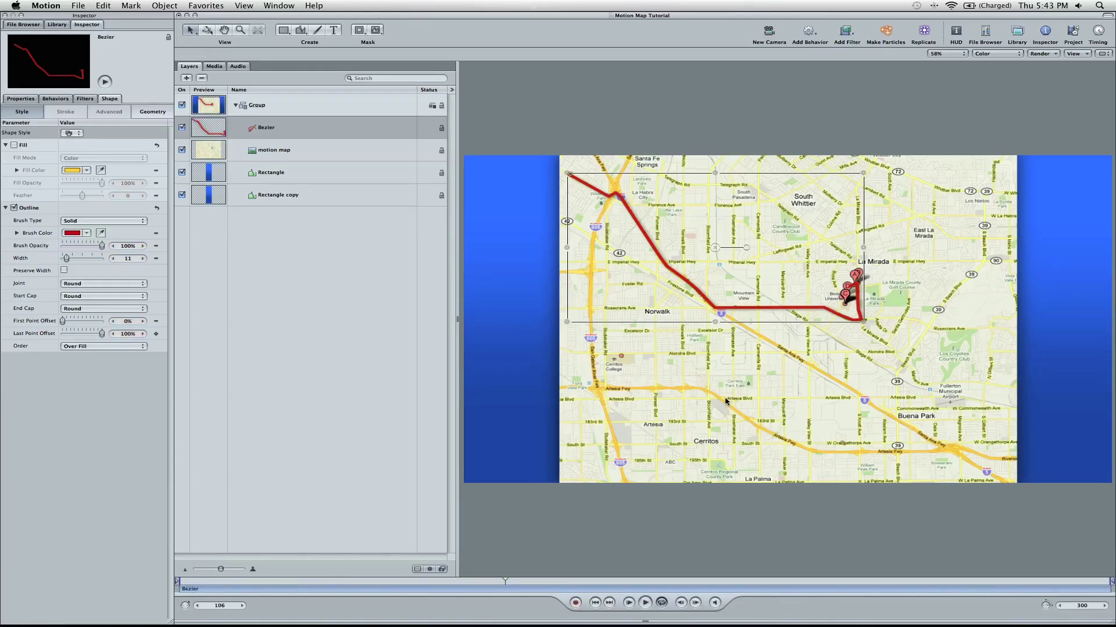
{"action": "key", "text": "super+4"}
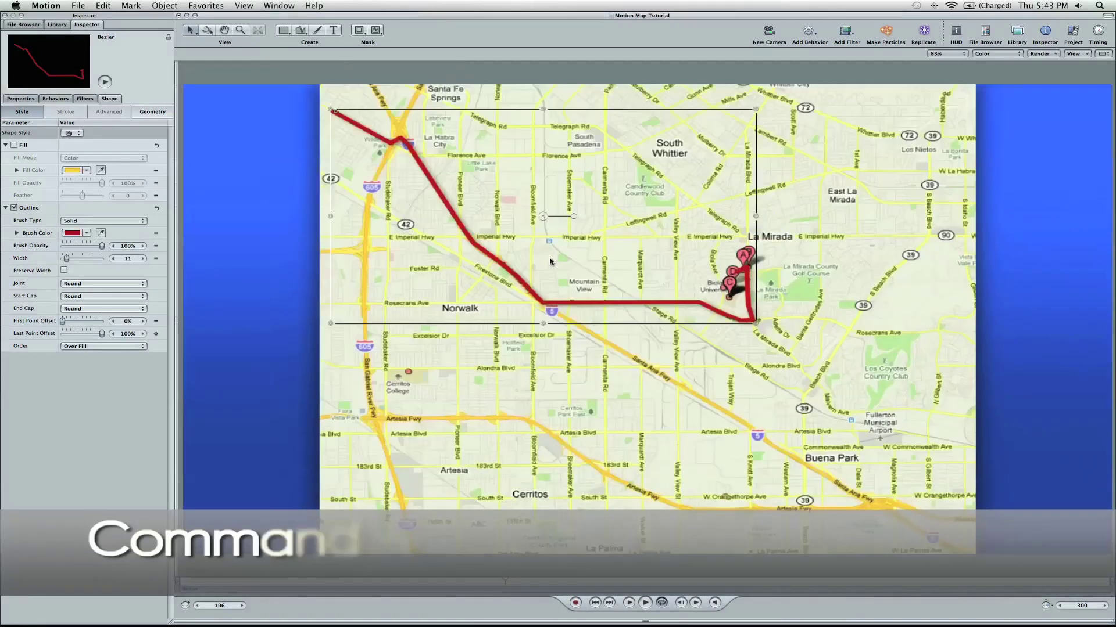
{"action": "left_click", "coordinate": [334, 30]}
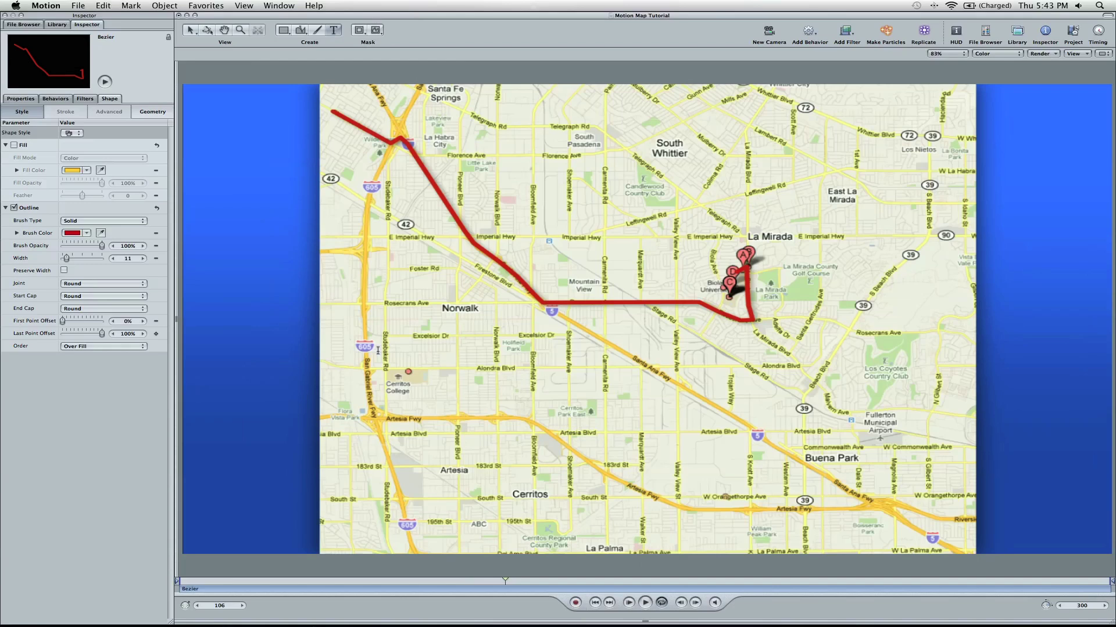
{"action": "left_click_drag", "start_coordinate": [267, 582], "coordinate": [209, 582]}
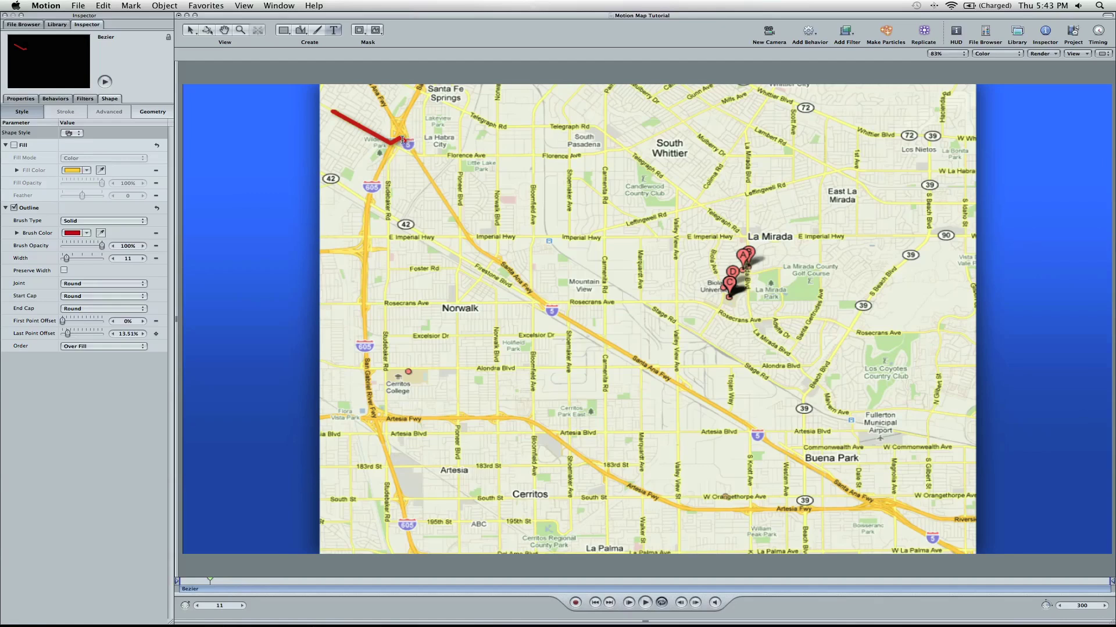
Step: Add a '5 South' label near the first turn, coloured red in 48 pt Verdana Bold
{"action": "left_click", "coordinate": [426, 138]}
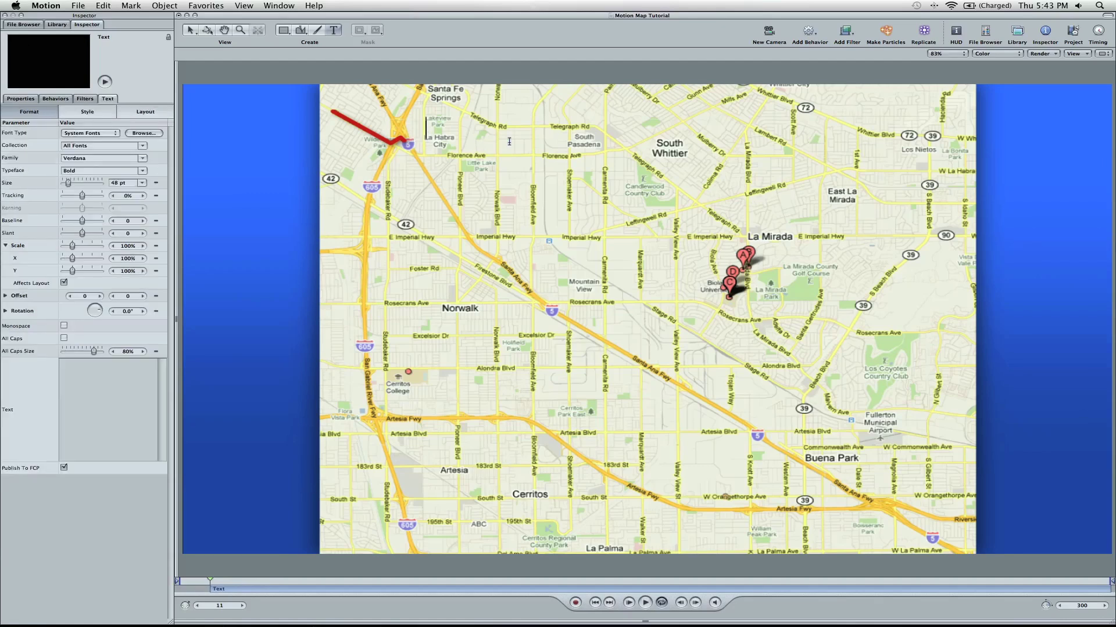
{"action": "type", "text": "5 South"}
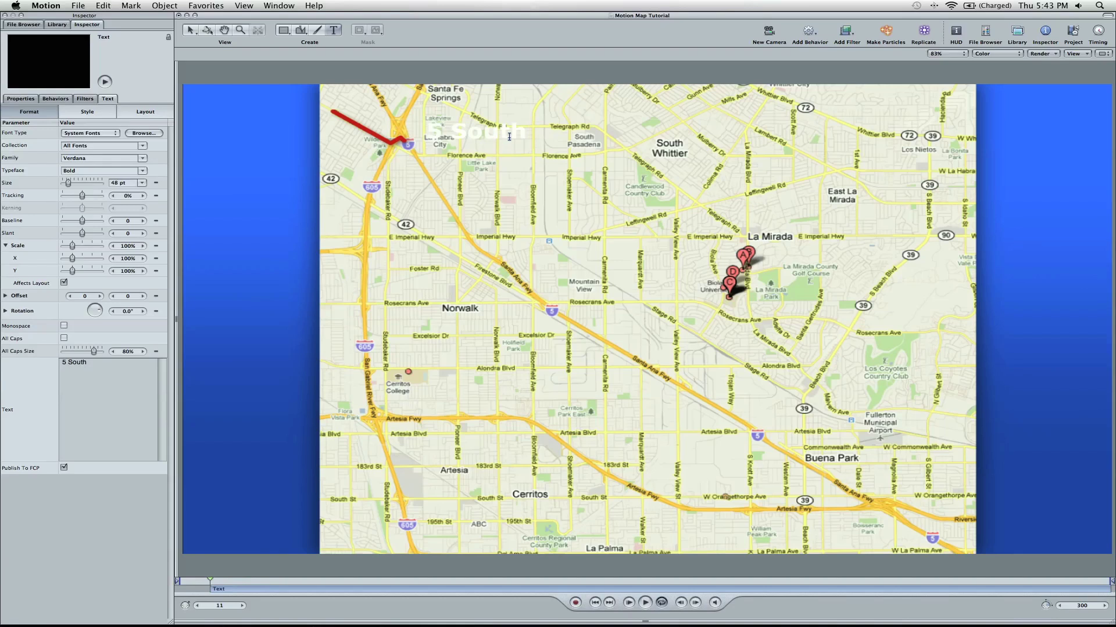
{"action": "left_click", "coordinate": [959, 33]}
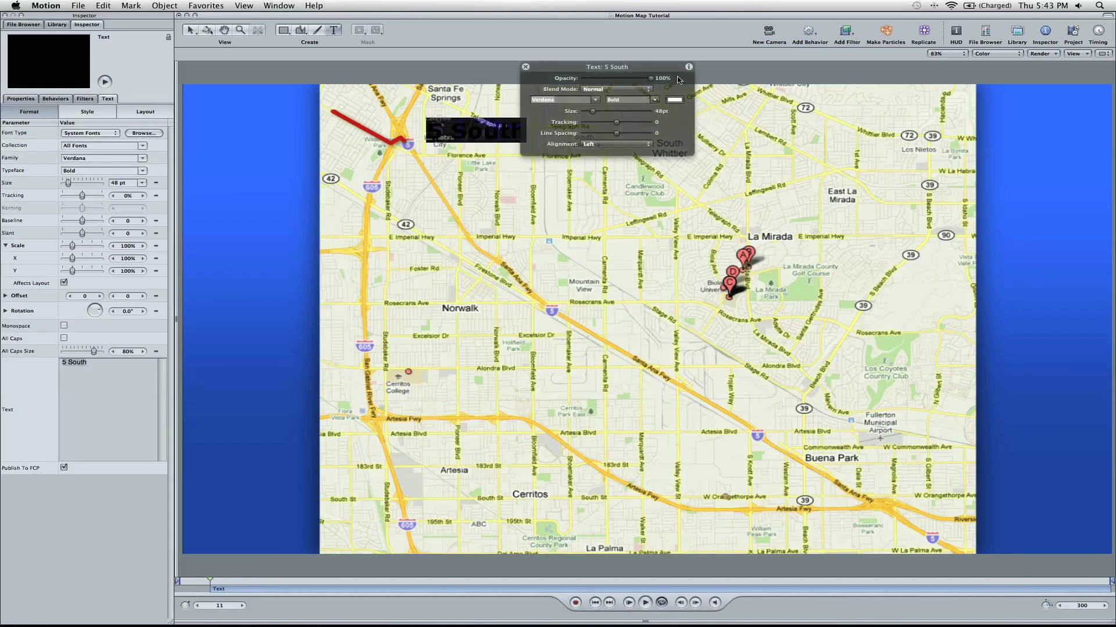
{"action": "left_click", "coordinate": [676, 100]}
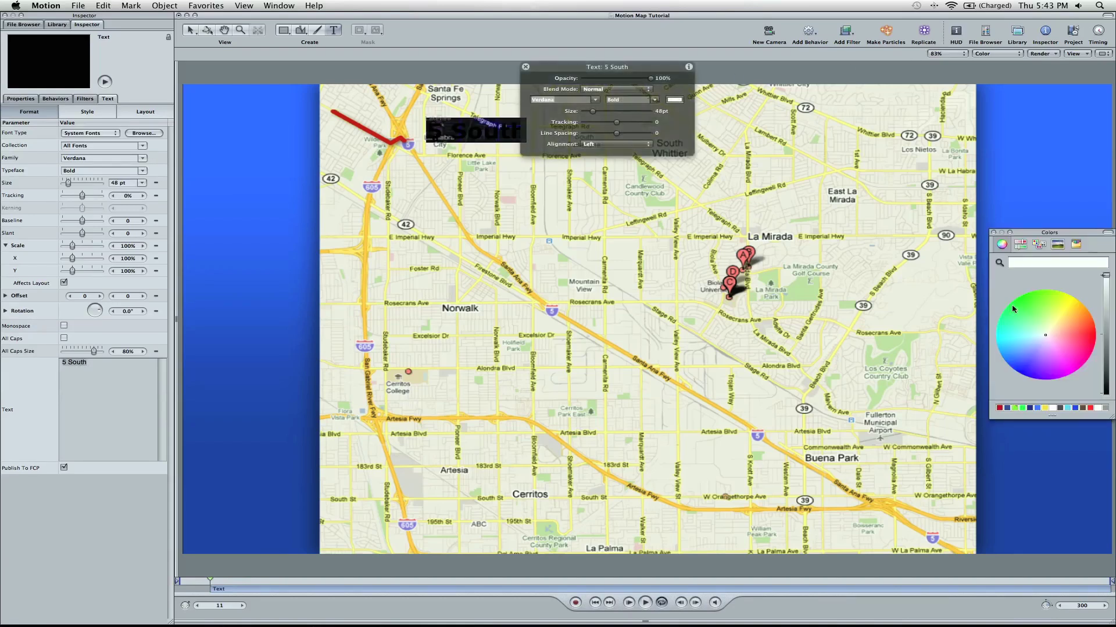
{"action": "left_click", "coordinate": [999, 408]}
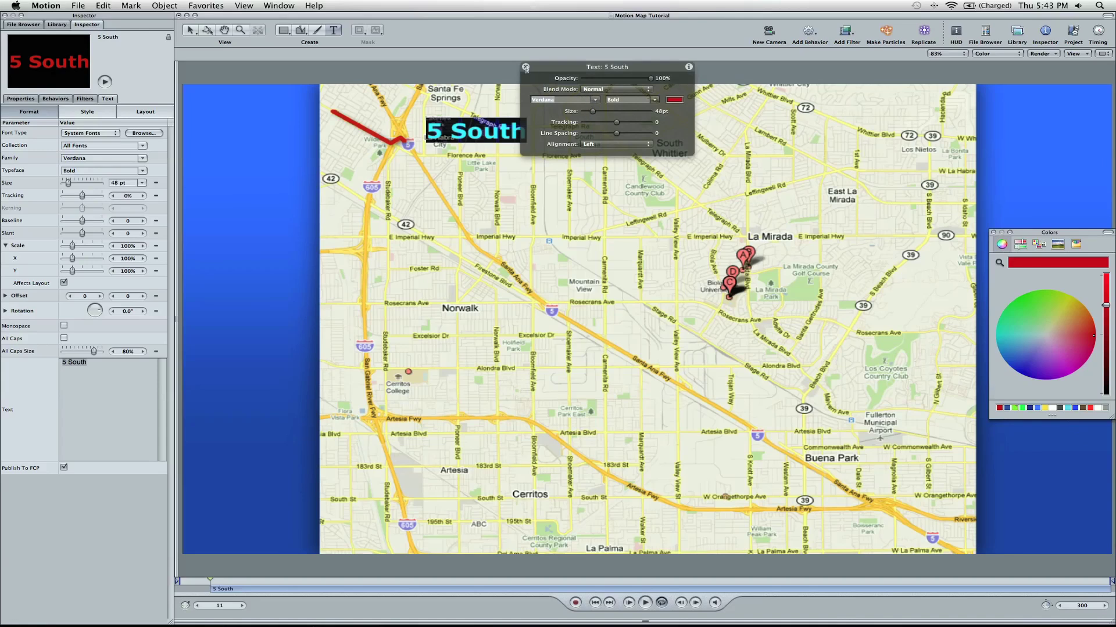
{"action": "left_click", "coordinate": [639, 101]}
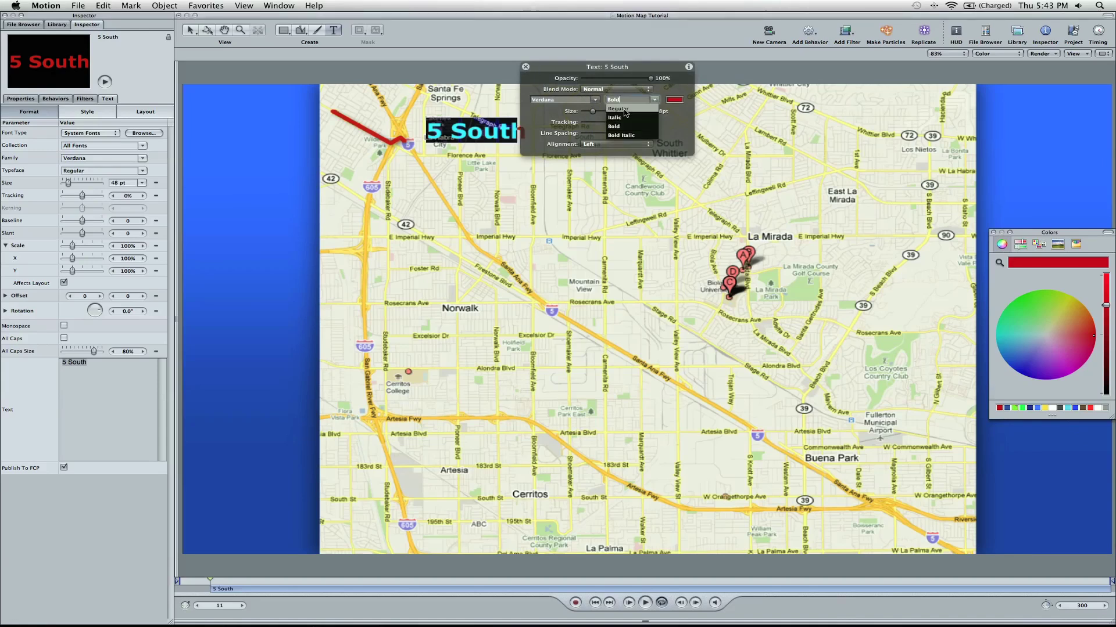
{"action": "left_click", "coordinate": [626, 112]}
{"action": "key", "text": "super+b"}
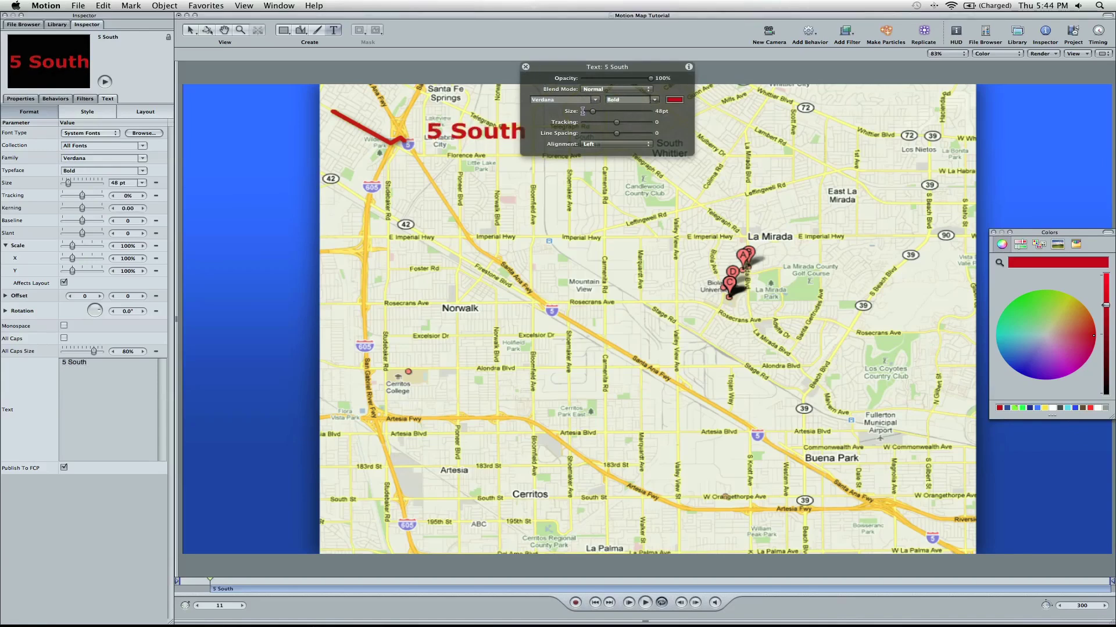
{"action": "left_click", "coordinate": [526, 65]}
{"action": "key", "text": "Escape"}
{"action": "left_click_drag", "start_coordinate": [424, 146], "coordinate": [428, 152]}
Step: Give the 5 South text a drop shadow at 38% opacity with 2.28 blur, and shift it slightly left
{"action": "left_click", "coordinate": [93, 112]}
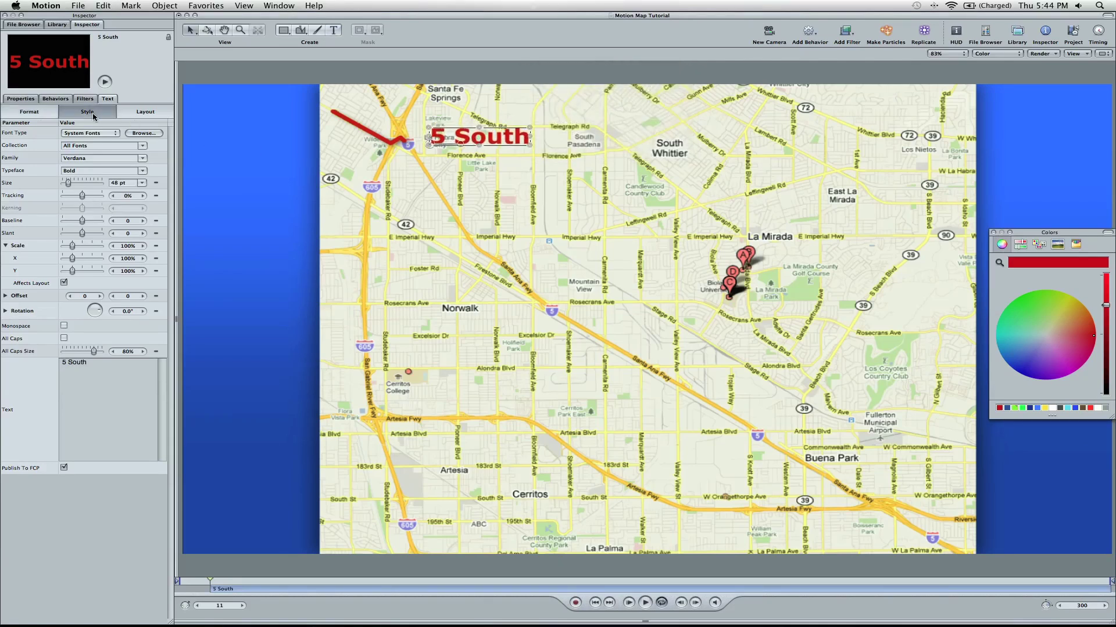
{"action": "left_click", "coordinate": [14, 446]}
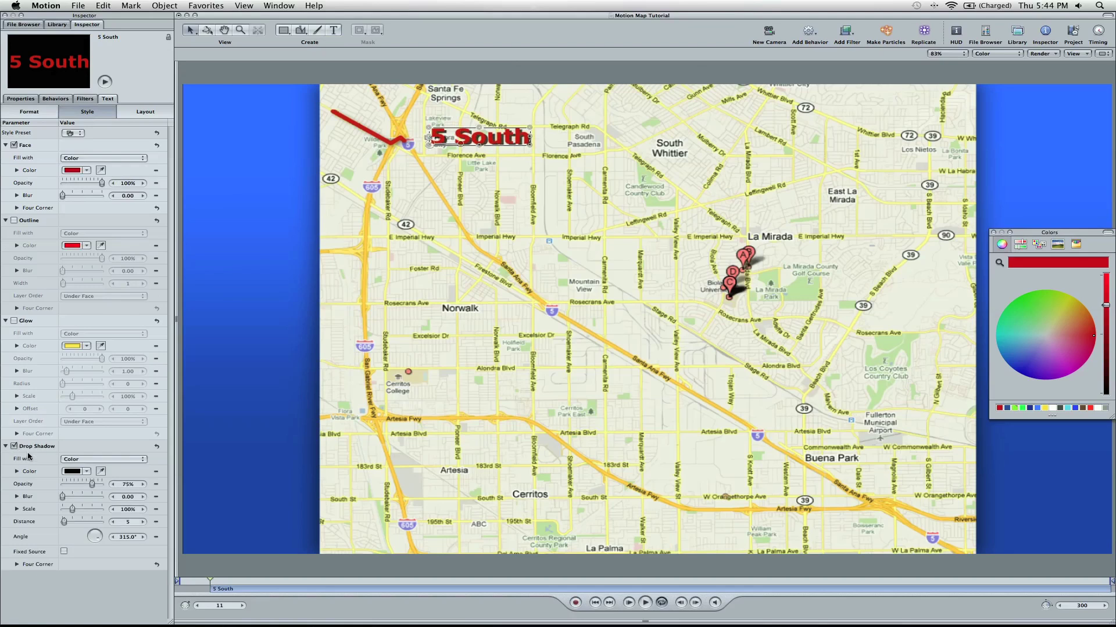
{"action": "left_click_drag", "start_coordinate": [67, 500], "coordinate": [78, 485]}
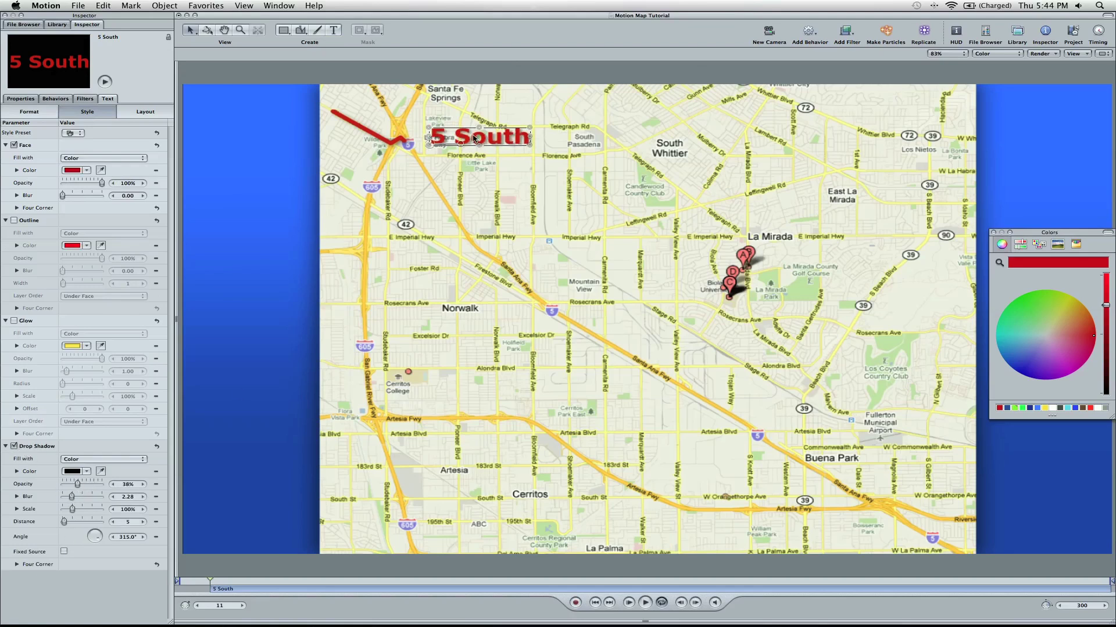
{"action": "left_click_drag", "start_coordinate": [474, 138], "coordinate": [462, 138]}
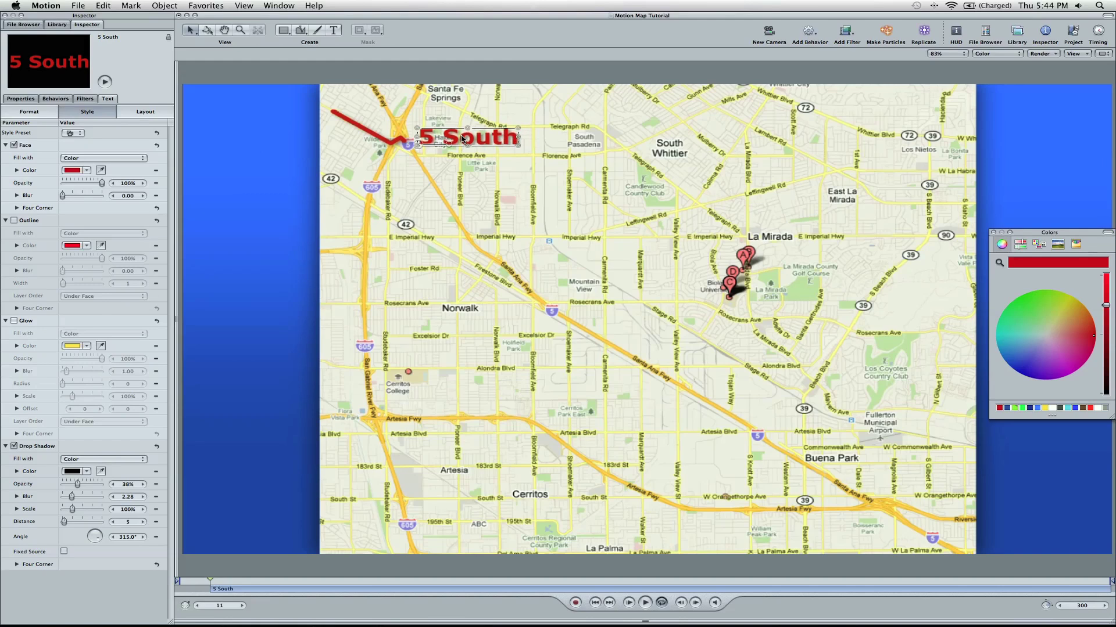
{"action": "left_click", "coordinate": [57, 25]}
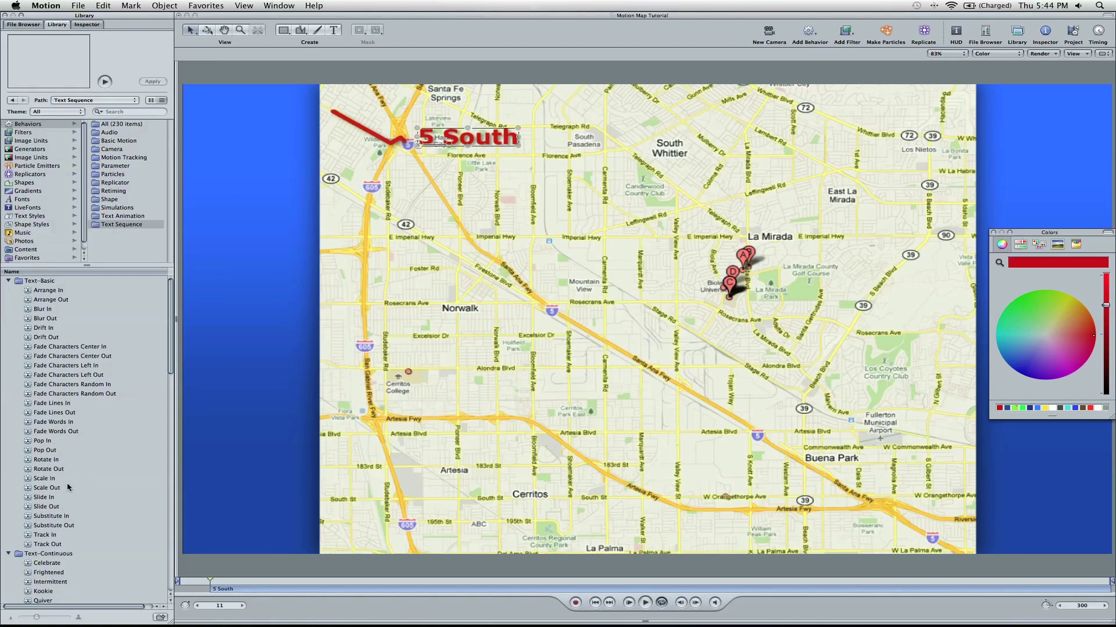
Step: Apply Rotate In to the 5 South label, trim it to 11 frames ending at frame 21, and preview
{"action": "left_click_drag", "start_coordinate": [49, 463], "coordinate": [498, 140]}
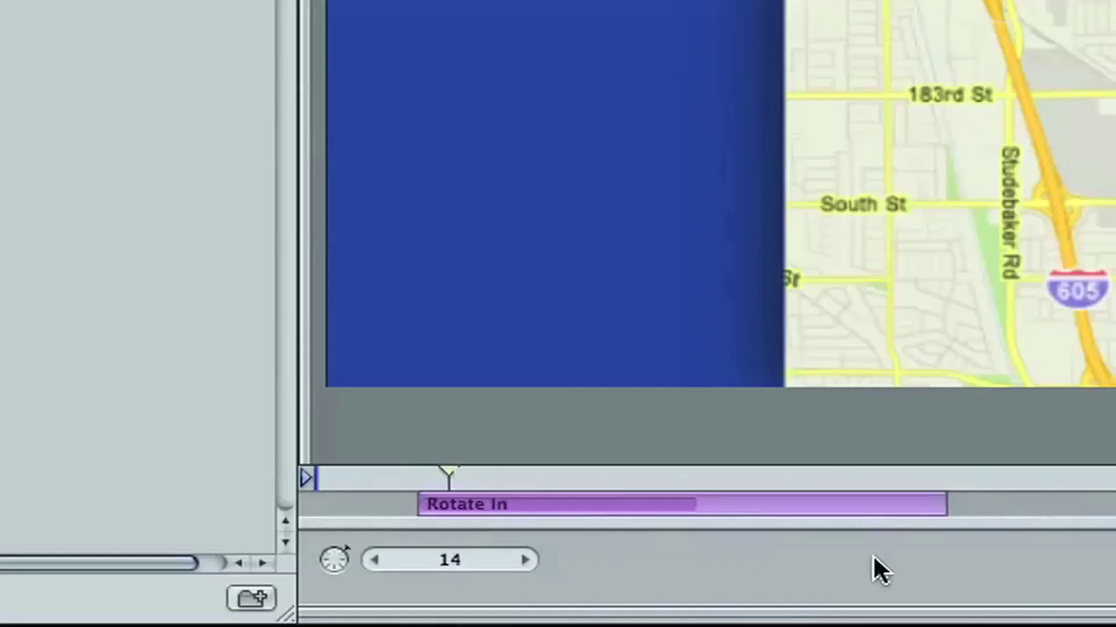
{"action": "left_click_drag", "start_coordinate": [369, 590], "coordinate": [257, 588]}
{"action": "left_click_drag", "start_coordinate": [577, 503], "coordinate": [510, 503]}
{"action": "left_click", "coordinate": [403, 476]}
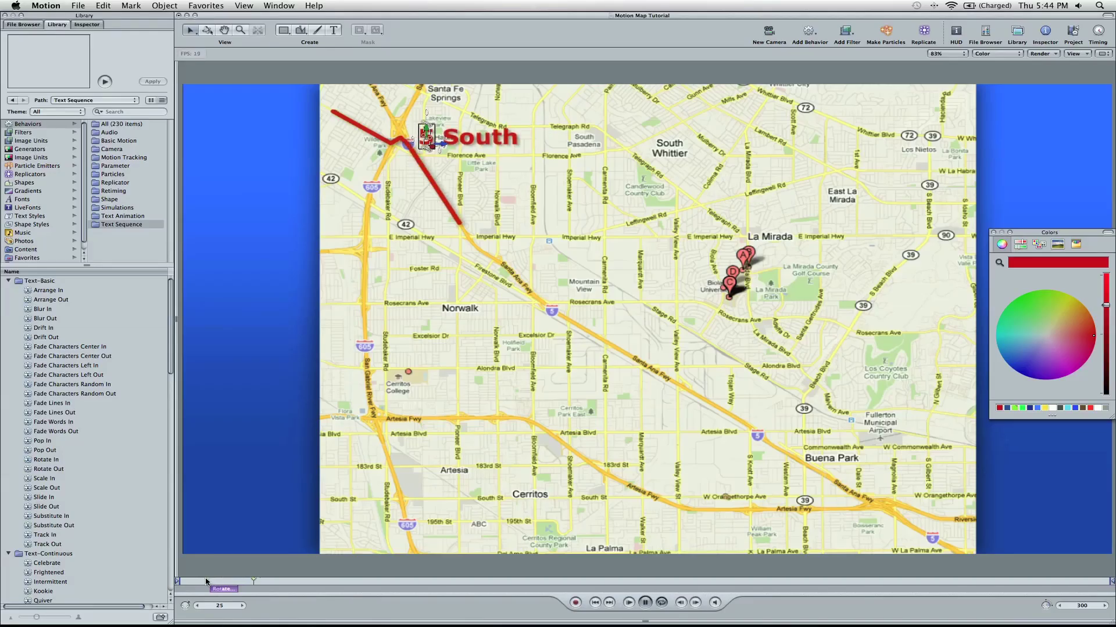
{"action": "key", "text": "space"}
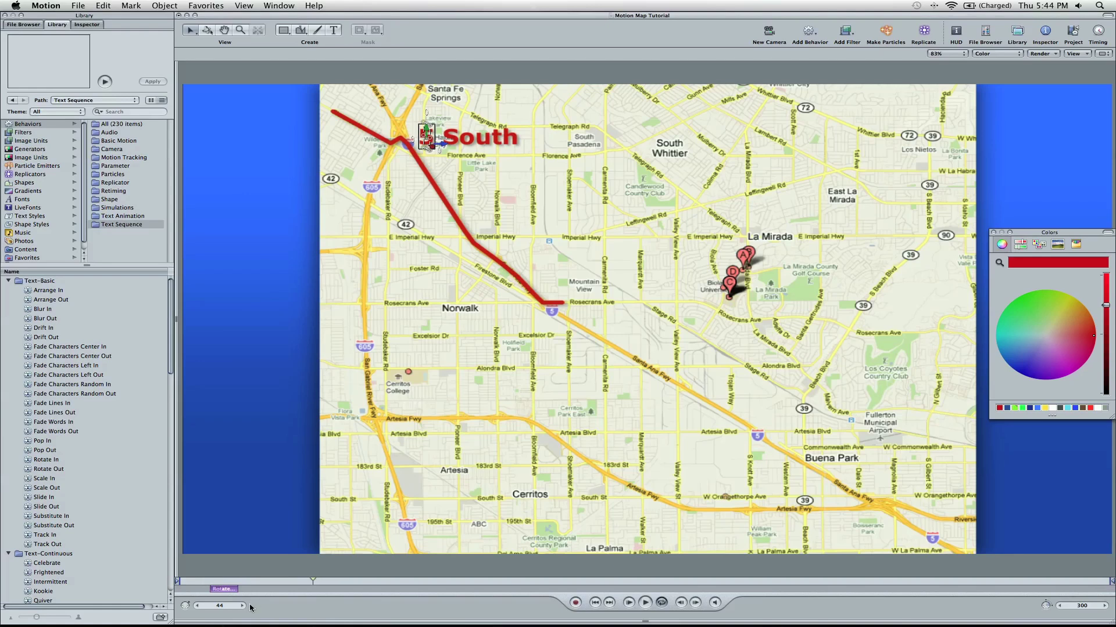
{"action": "left_click", "coordinate": [300, 583]}
{"action": "key", "text": "F5"}
Step: Duplicate the 5 South label and move the copy down to the Norwalk turn
{"action": "left_click", "coordinate": [292, 127]}
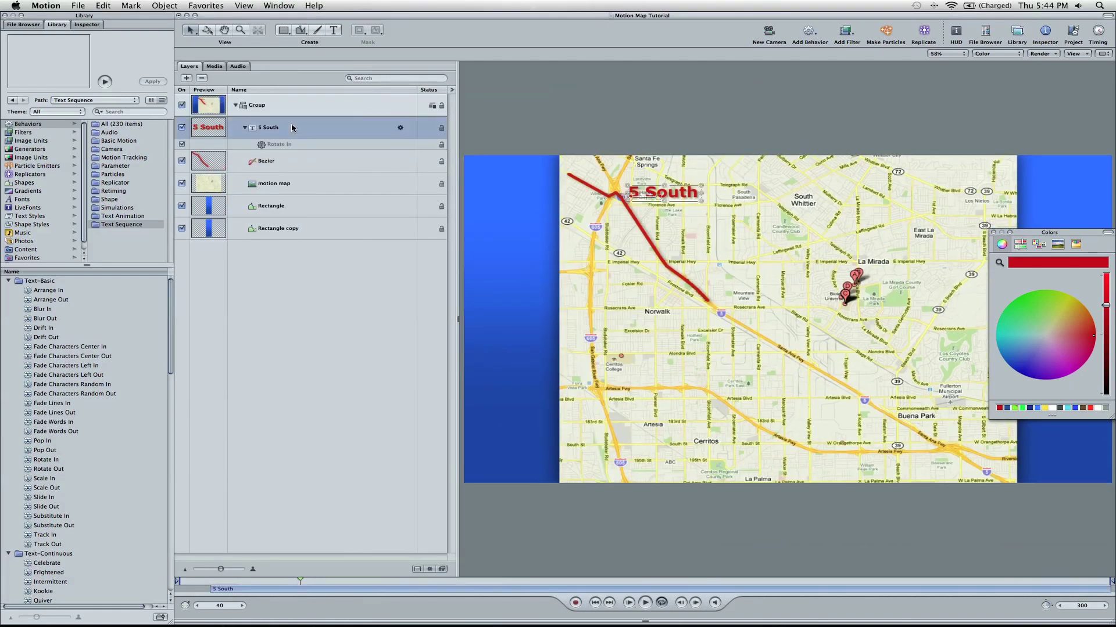
{"action": "key", "text": "super+c"}
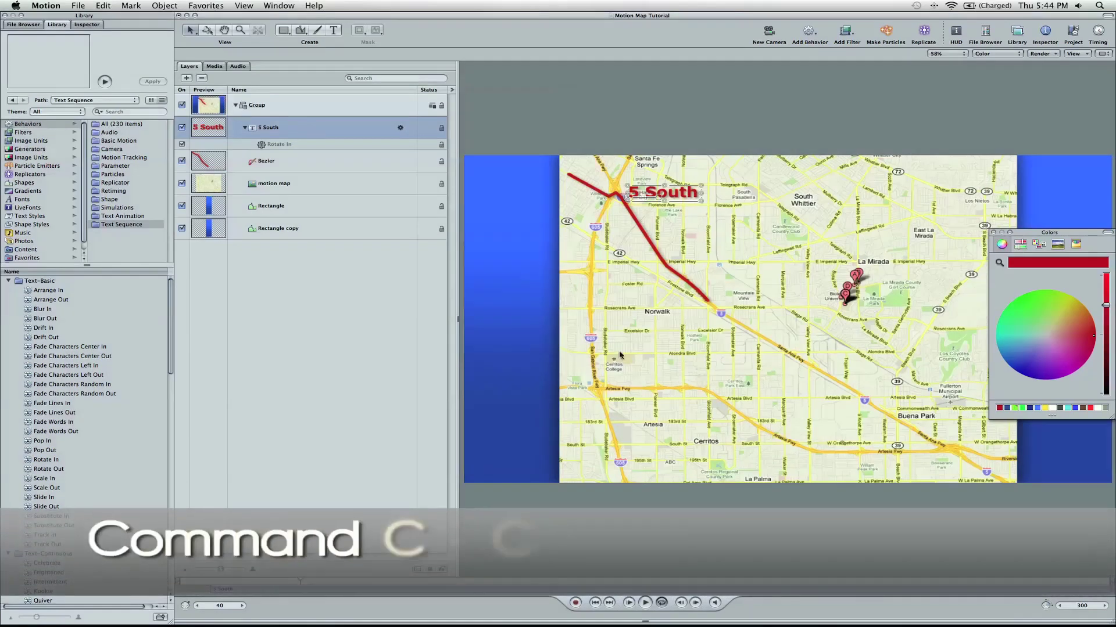
{"action": "key", "text": "super+v"}
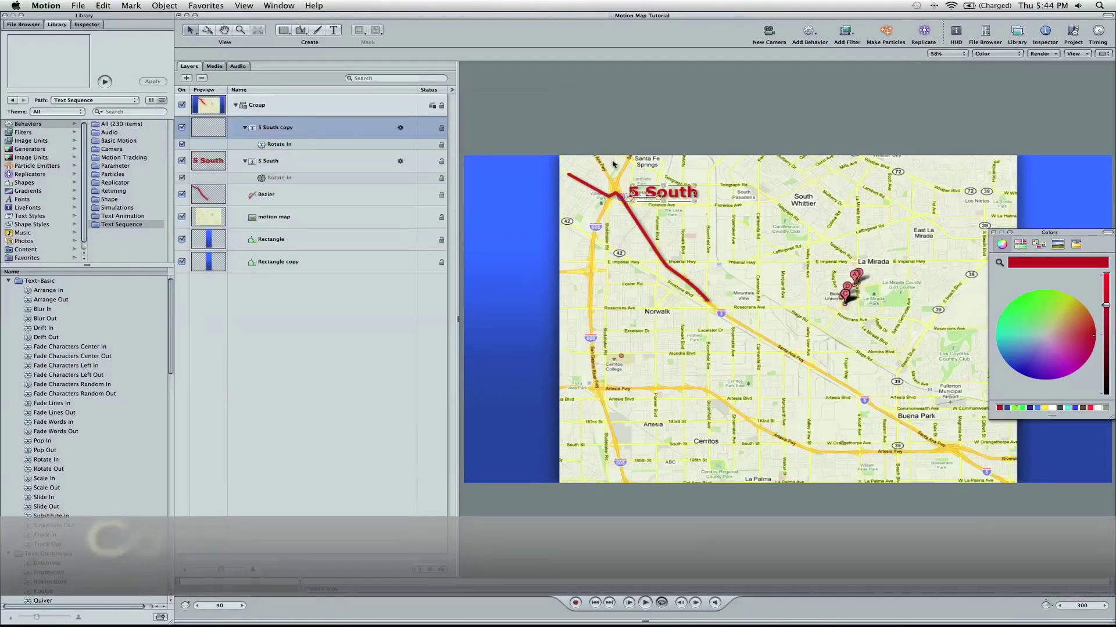
{"action": "left_click_drag", "start_coordinate": [686, 198], "coordinate": [681, 326]}
{"action": "key", "text": "space"}
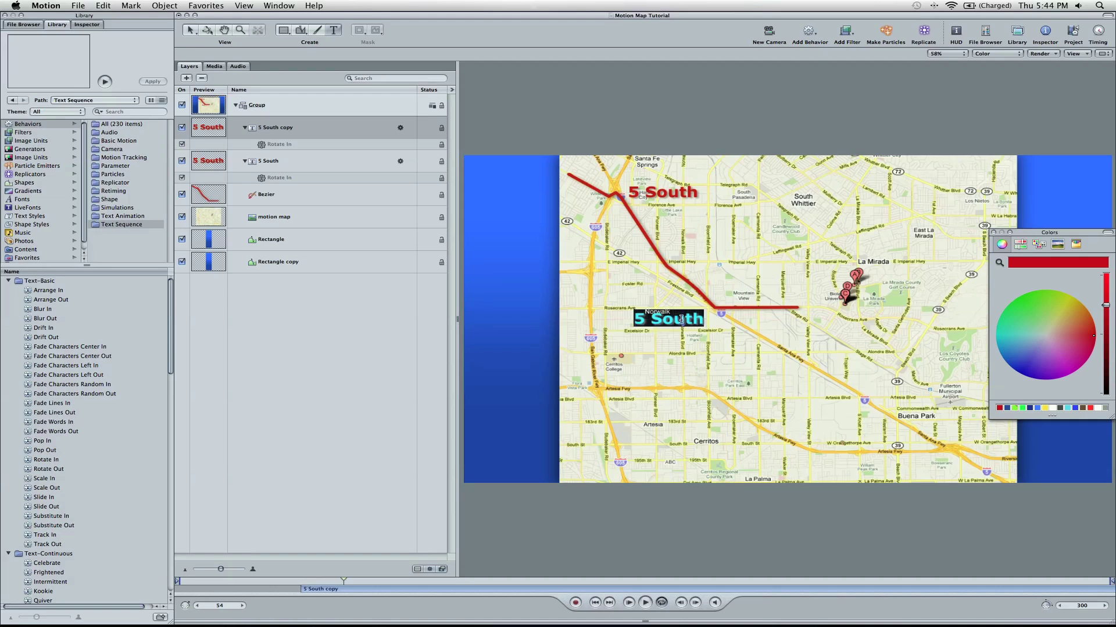
Step: Retype the copy as 'Rosecrans Ave' and play back its rotate-in animation
{"action": "type", "text": "Rosecrans Ave"}
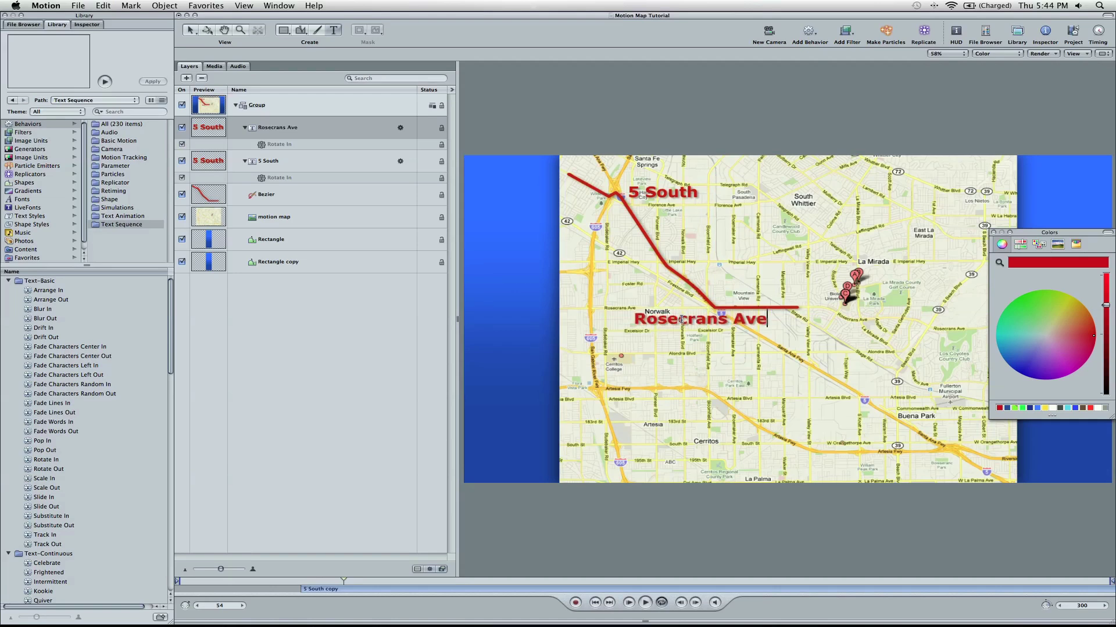
{"action": "key", "text": "Escape"}
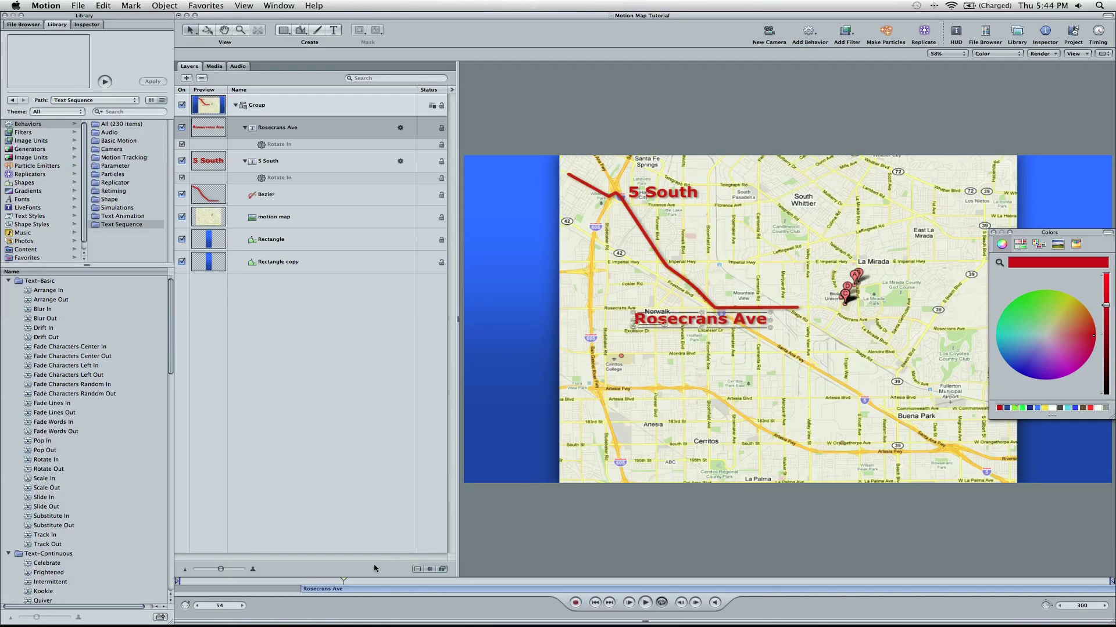
{"action": "left_click", "coordinate": [289, 584]}
{"action": "key", "text": "space"}
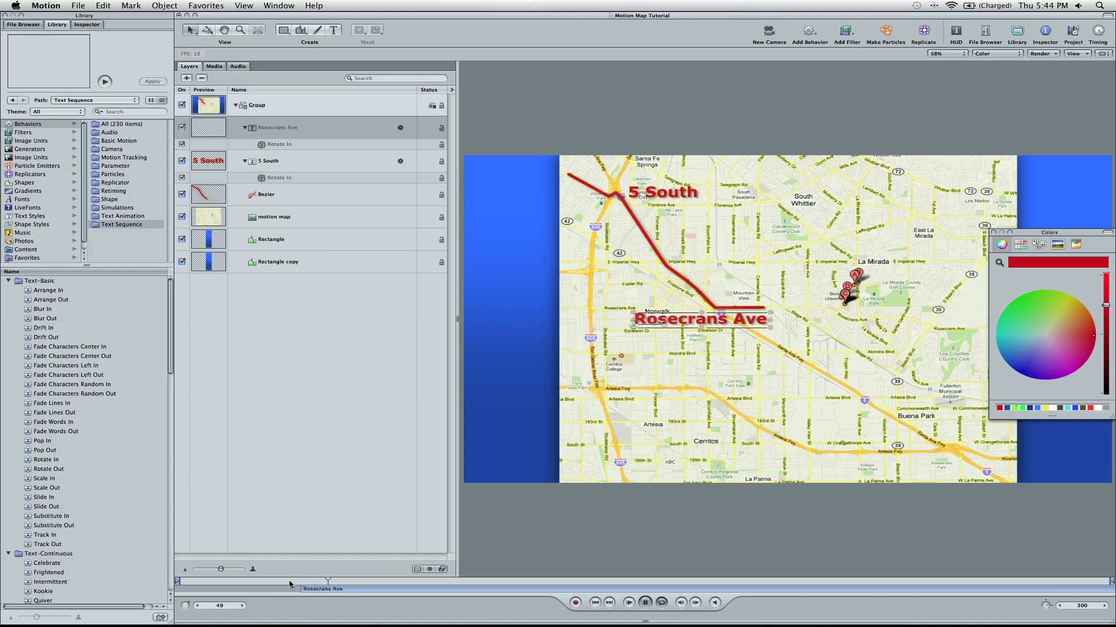
Step: At frame 63, duplicate the Rosecrans Ave label, move it beside the map pins, and retype it 'La Mirada'
{"action": "key", "text": "space"}
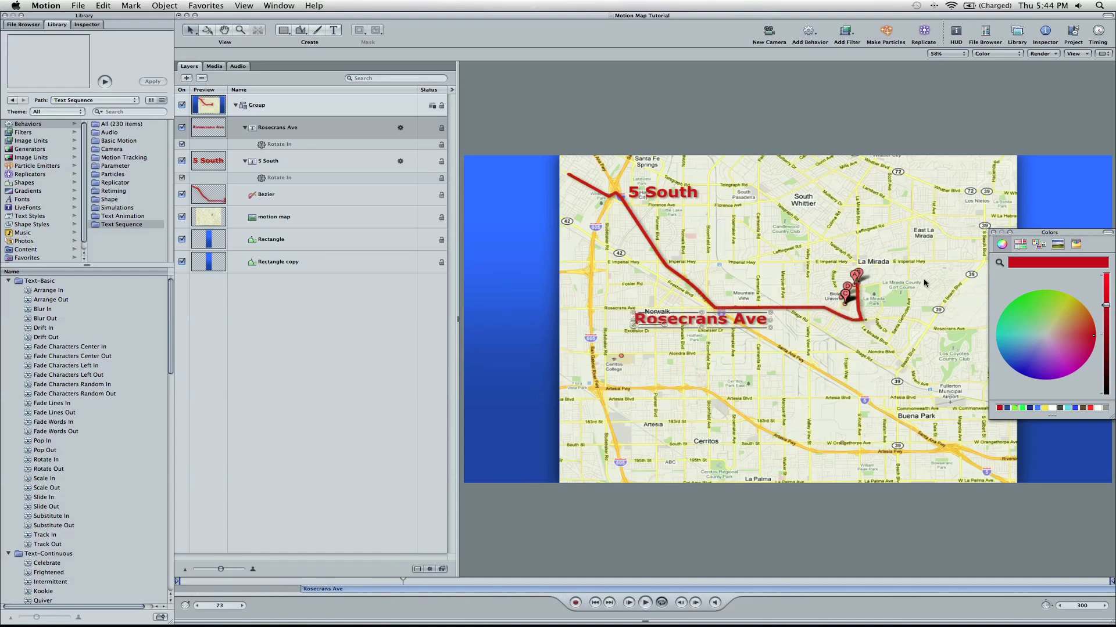
{"action": "left_click_drag", "start_coordinate": [398, 581], "coordinate": [372, 581]}
{"action": "key", "text": "super+d"}
{"action": "left_click_drag", "start_coordinate": [699, 323], "coordinate": [914, 326]}
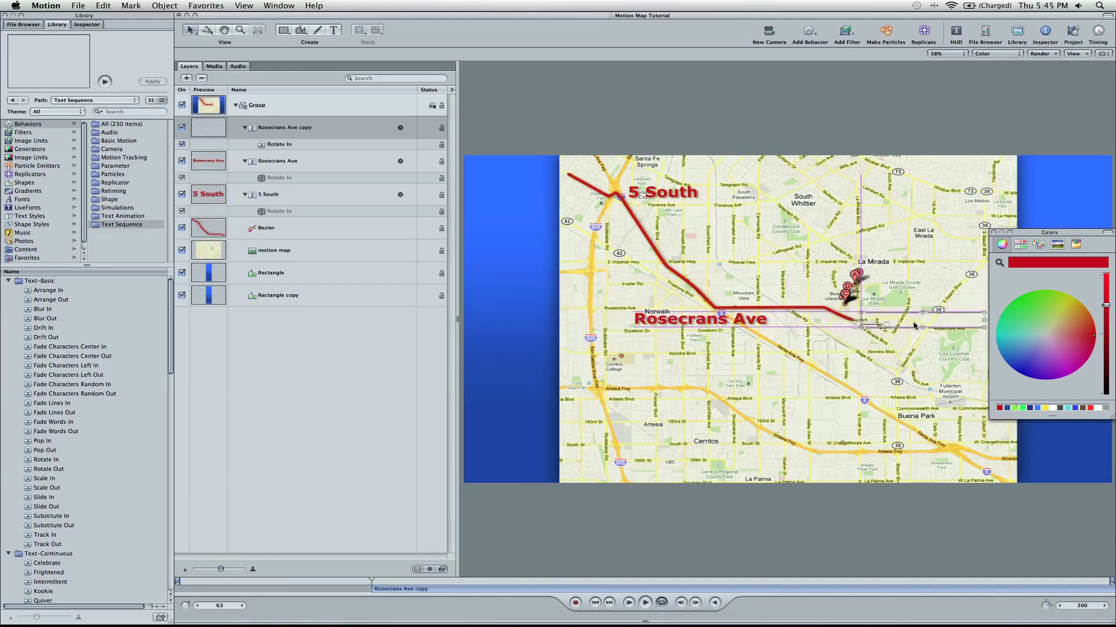
{"action": "double_click", "coordinate": [913, 326]}
{"action": "type", "text": "La MI"}
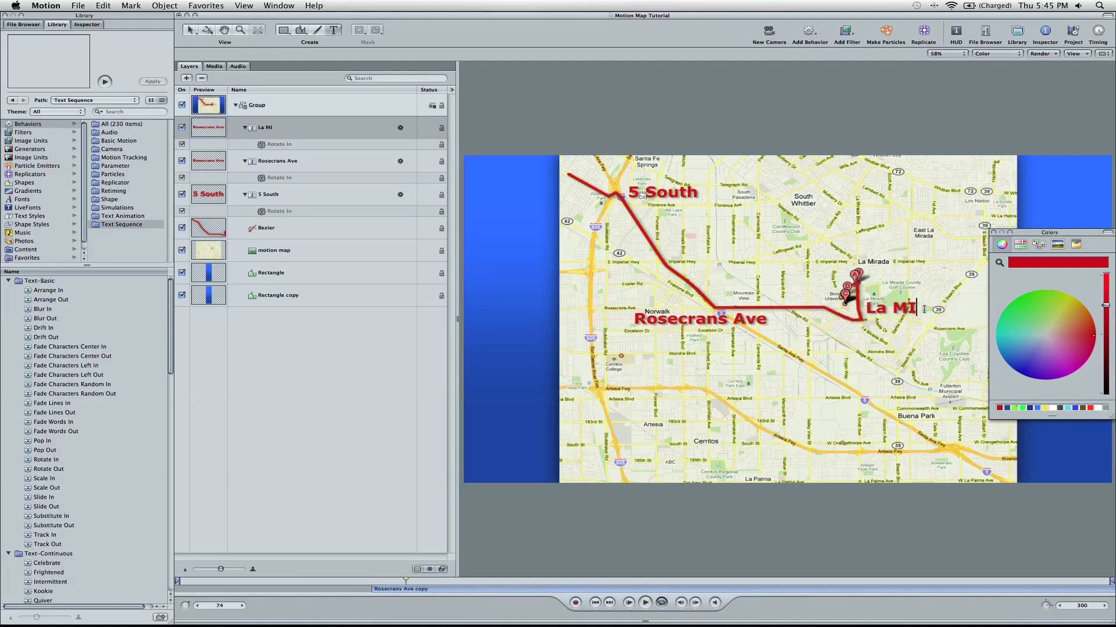
{"action": "type", "text": "rada"}
{"action": "key", "text": "Escape"}
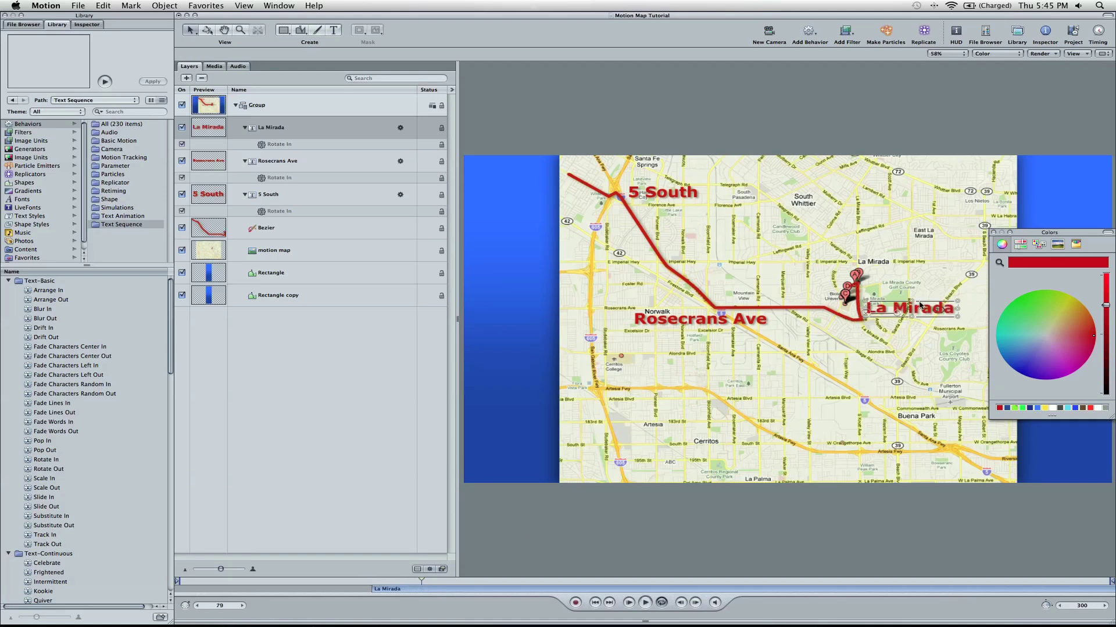
Step: Duplicate the La Mirada label above the pins as 'Biola', then hide the Project pane with F5
{"action": "key", "text": "super+d"}
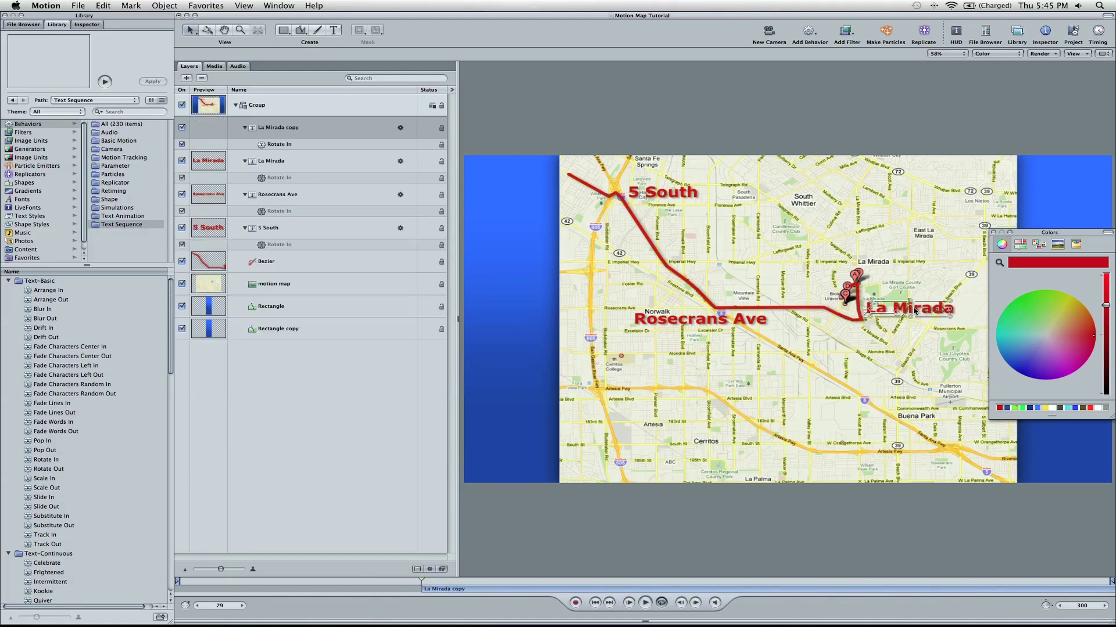
{"action": "left_click_drag", "start_coordinate": [909, 308], "coordinate": [832, 295]}
{"action": "type", "text": "Biola"}
{"action": "key", "text": "Escape"}
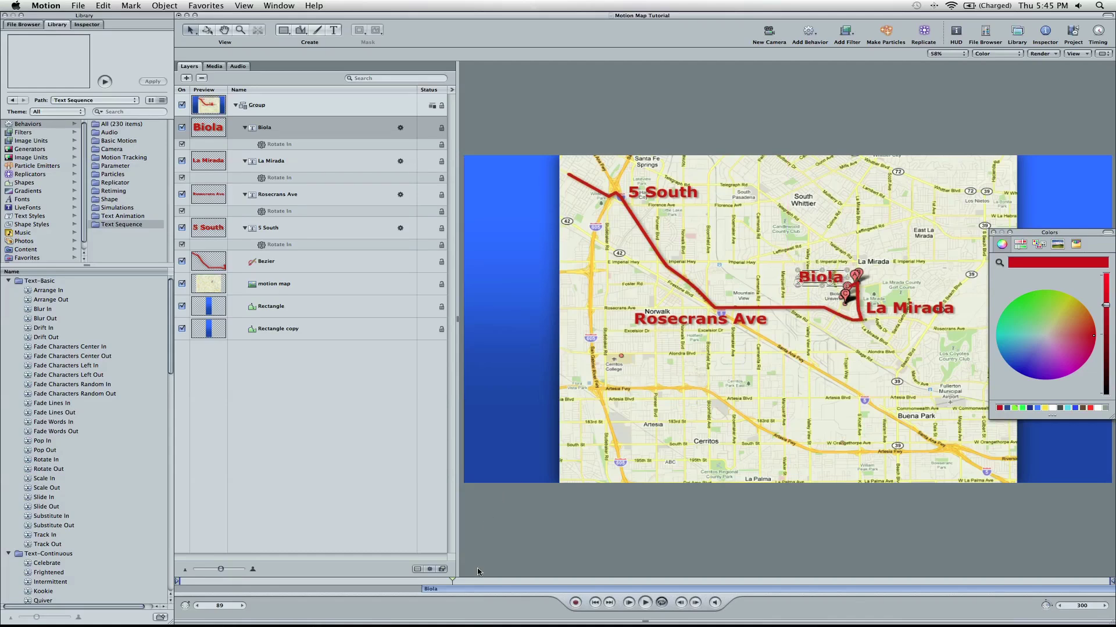
{"action": "key", "text": "F5"}
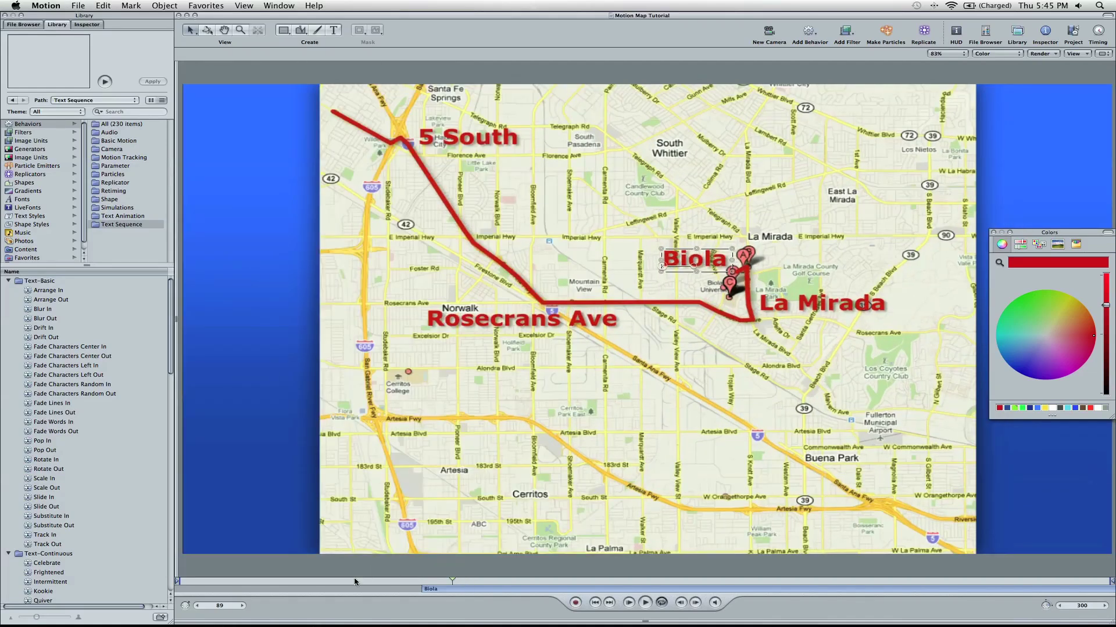
Step: Play the animation from the start and select the Biola label
{"action": "key", "text": "Home"}
{"action": "key", "text": "space"}
{"action": "left_click", "coordinate": [212, 564]}
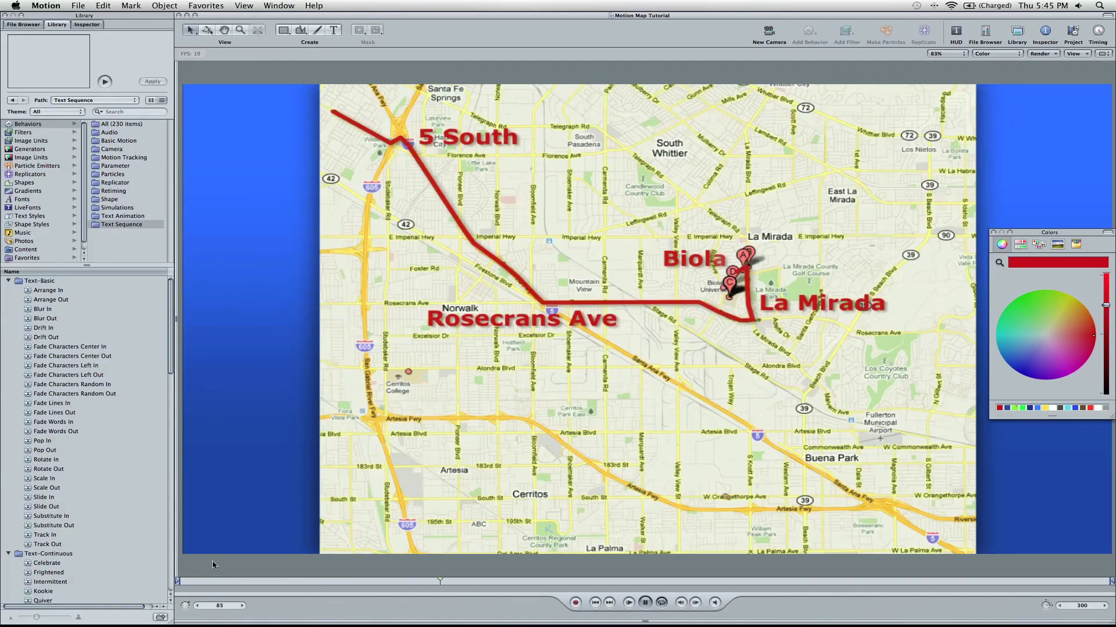
{"action": "left_click", "coordinate": [691, 260]}
{"action": "key", "text": "space"}
Step: Shift Biola's bar slightly later in the mini-timeline so it follows La Mirada, replaying from frame 68
{"action": "left_click_drag", "start_coordinate": [494, 581], "coordinate": [419, 593]}
{"action": "key", "text": "space"}
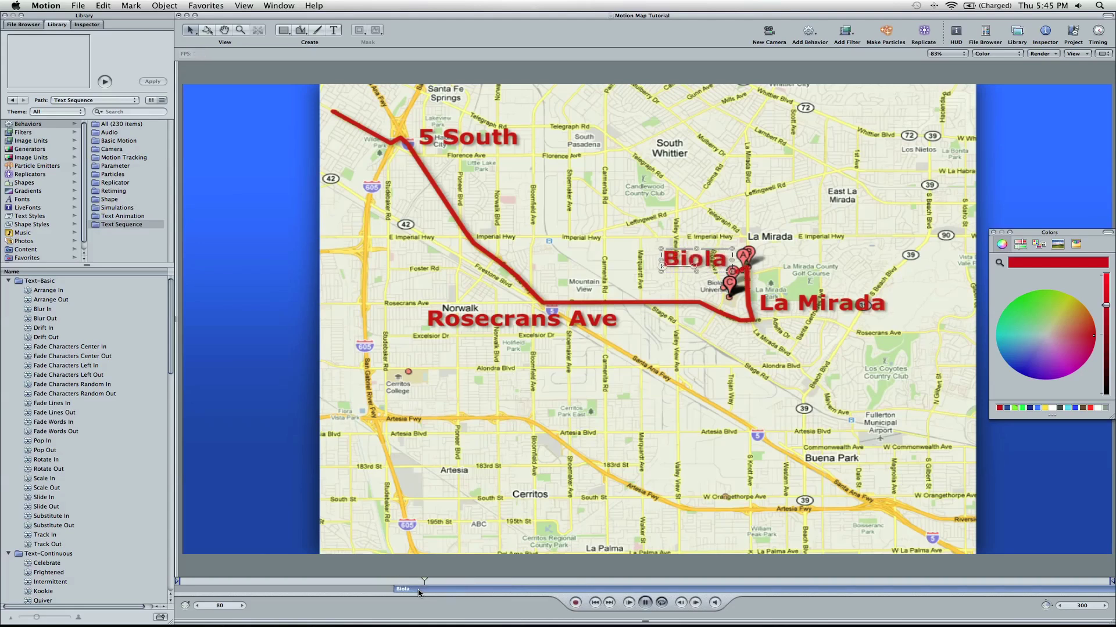
{"action": "left_click_drag", "start_coordinate": [420, 592], "coordinate": [426, 592]}
{"action": "left_click", "coordinate": [387, 583]}
{"action": "key", "text": "space"}
{"action": "key", "text": "space"}
{"action": "left_click", "coordinate": [678, 114]}
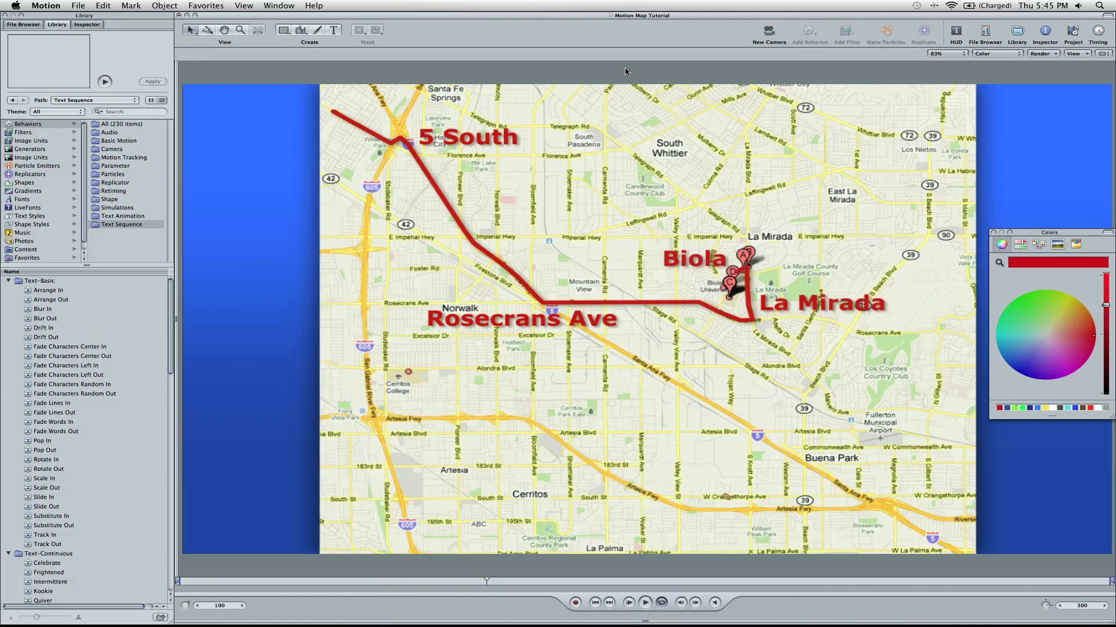
Step: Open the File > Export settings, then cancel the export
{"action": "left_click", "coordinate": [78, 5]}
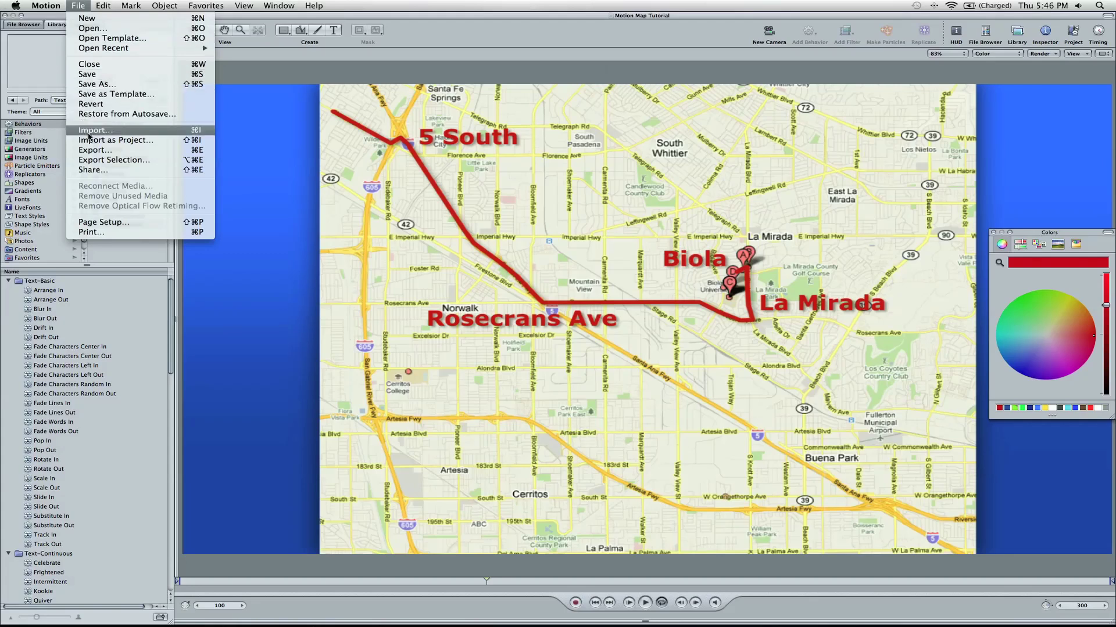
{"action": "left_click", "coordinate": [96, 150]}
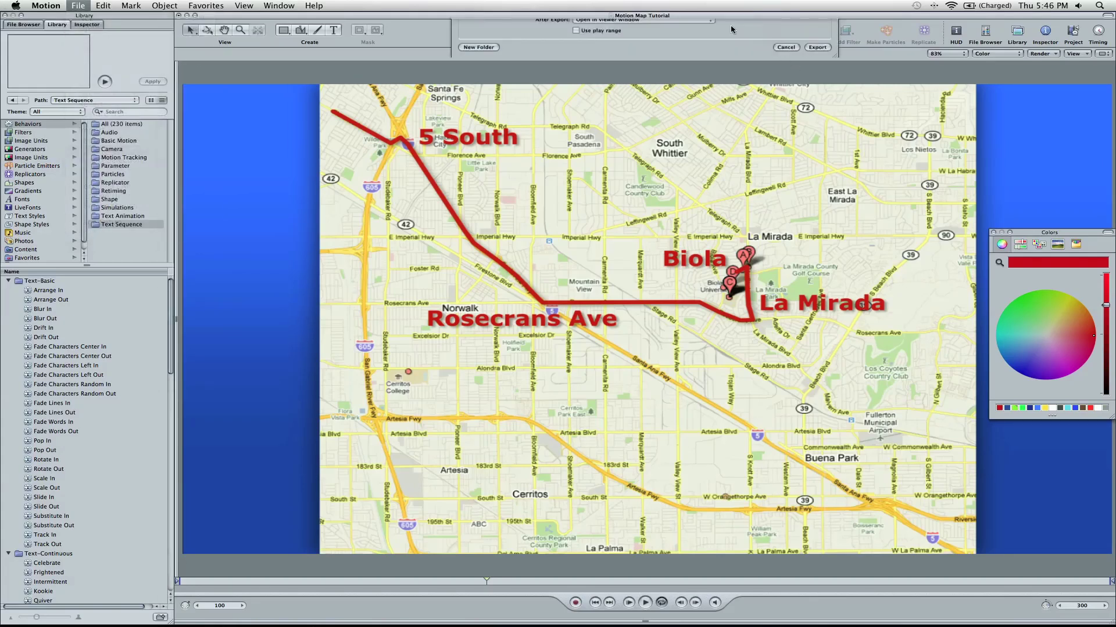
{"action": "left_click", "coordinate": [785, 241]}
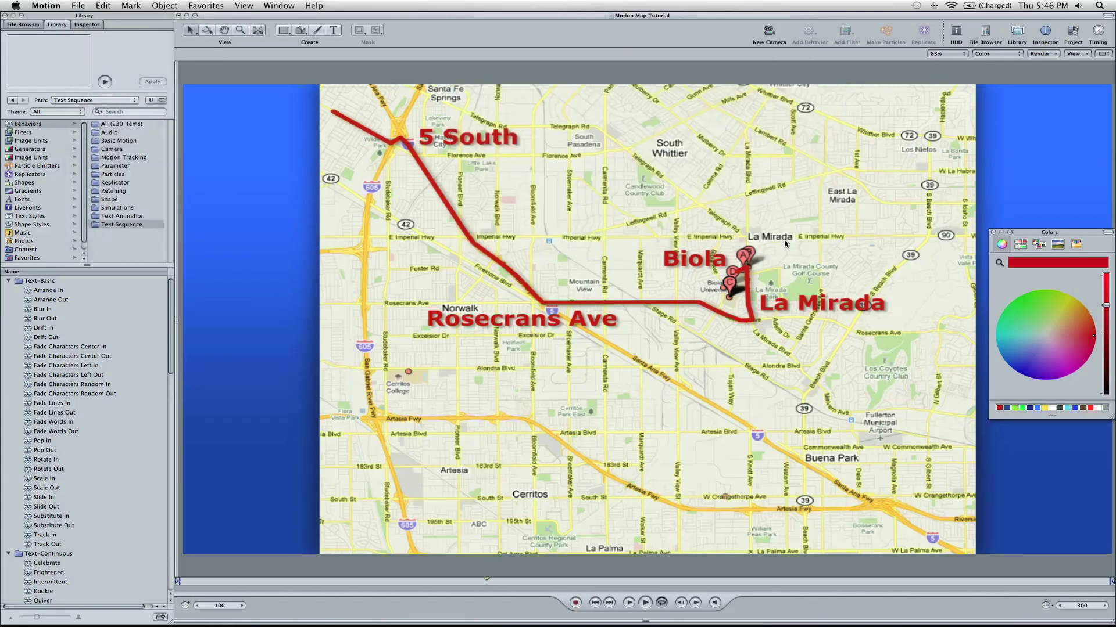